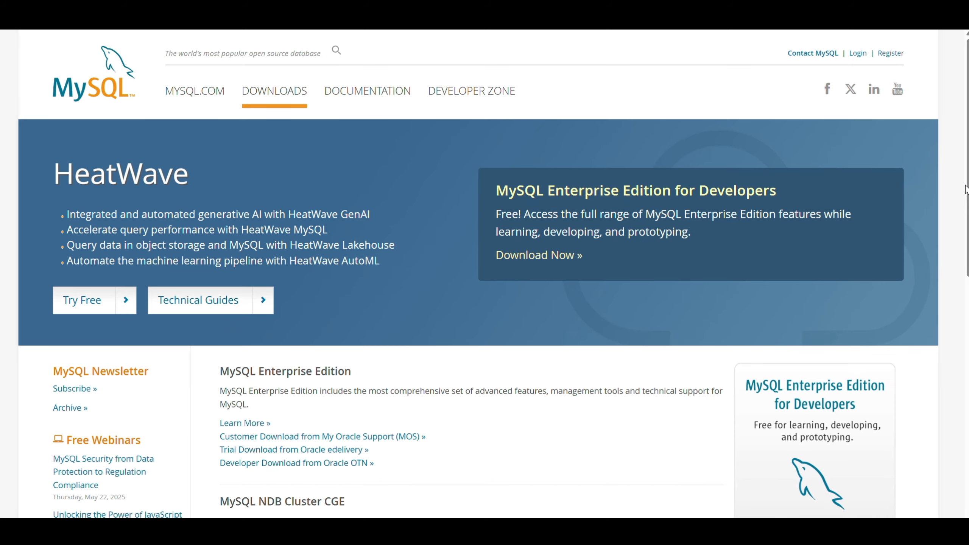
Step: Download the Windows (x86, 64-bit) MSI Installer of MySQL Community Server 9.3.0 without logging in
scroll(968, 189, down, 8)
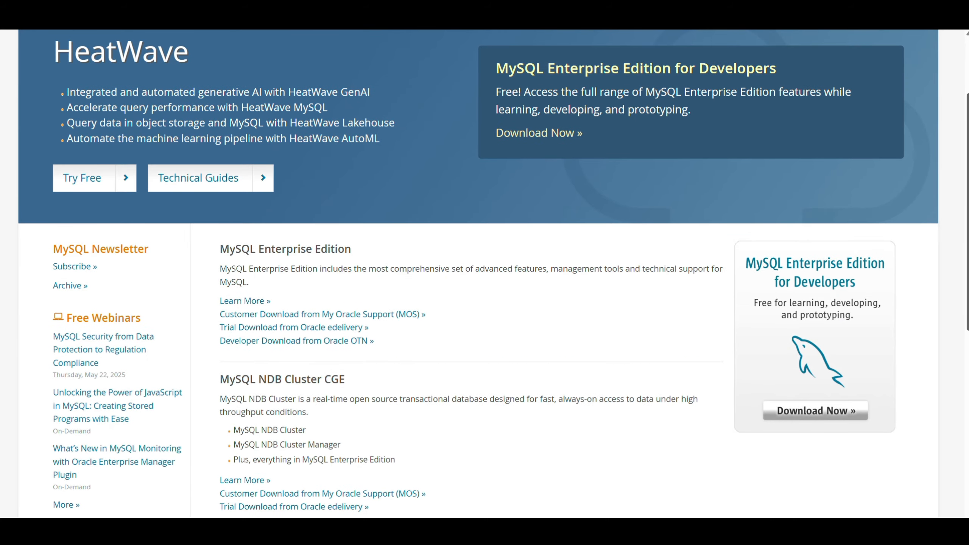
scroll(450, 445, down, 5)
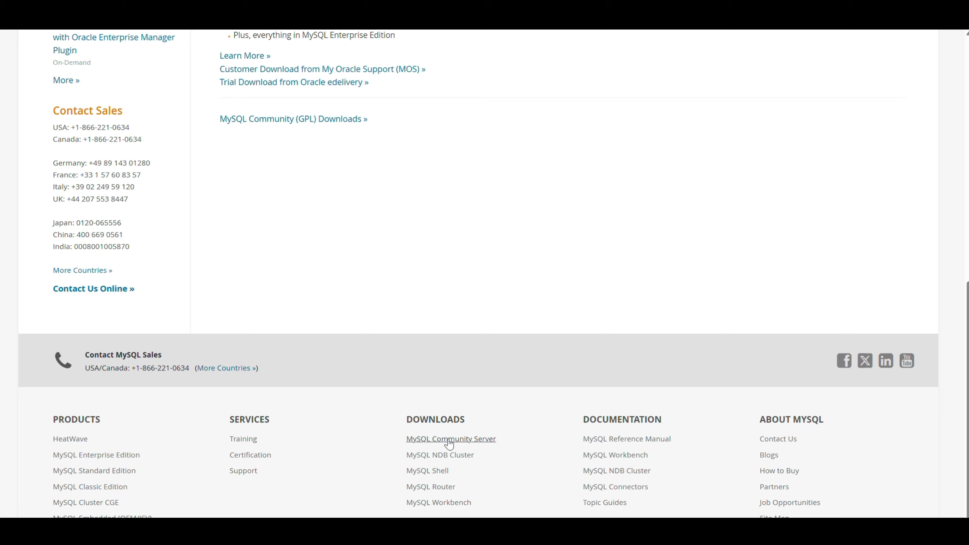
click(450, 440)
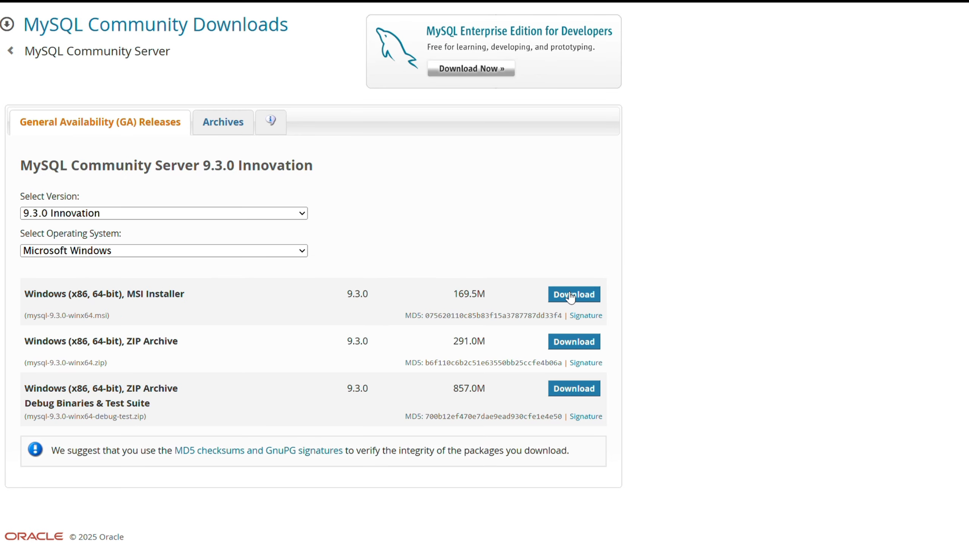
click(571, 296)
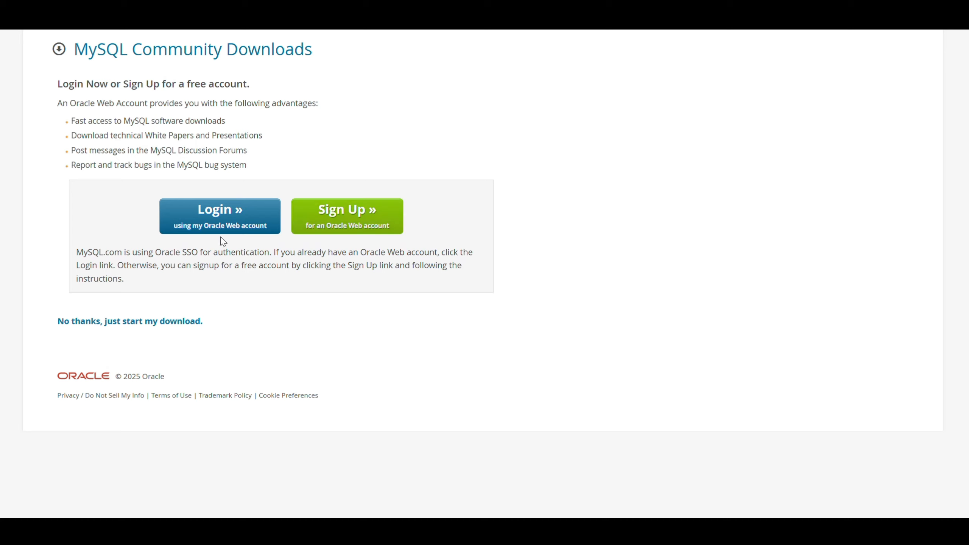
click(79, 329)
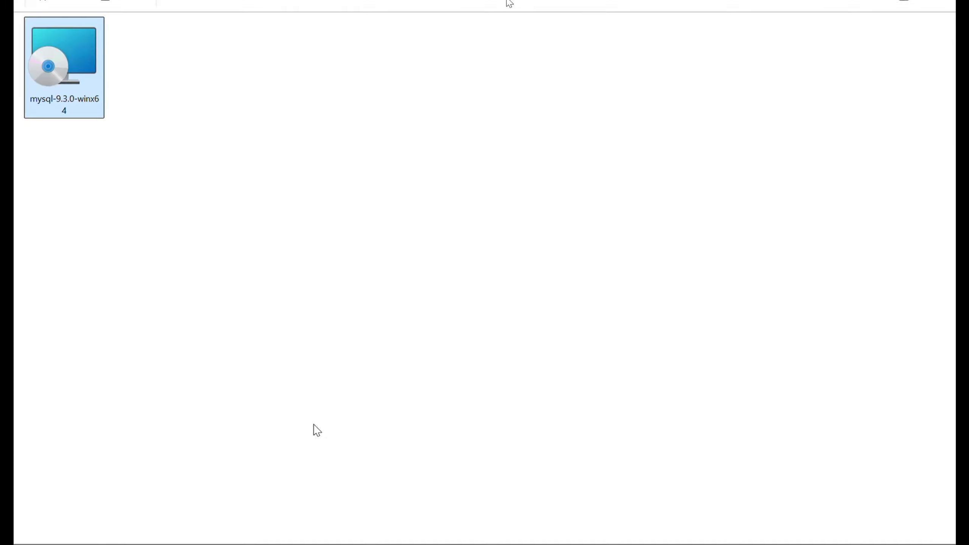
Step: Install MySQL Server 9.3 from the mysql-9.3.0-winx64 file with the license accepted and Typical setup, then finish by running MySQL Configurator
click(76, 58)
double_click(70, 101)
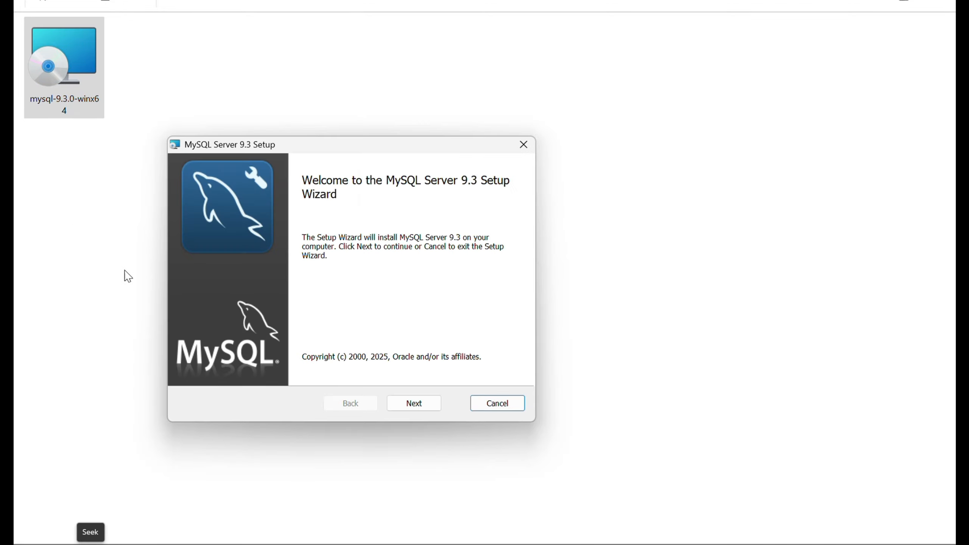
click(414, 409)
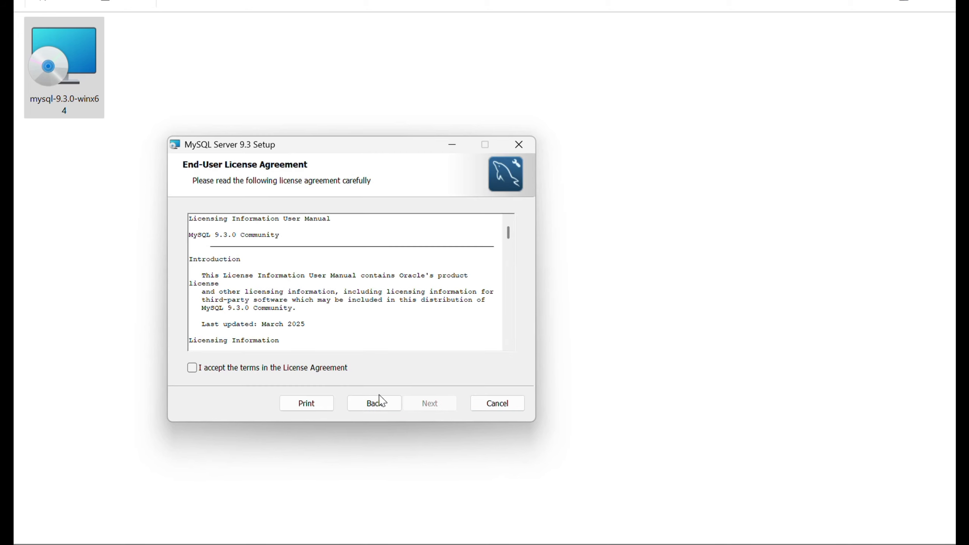
click(192, 368)
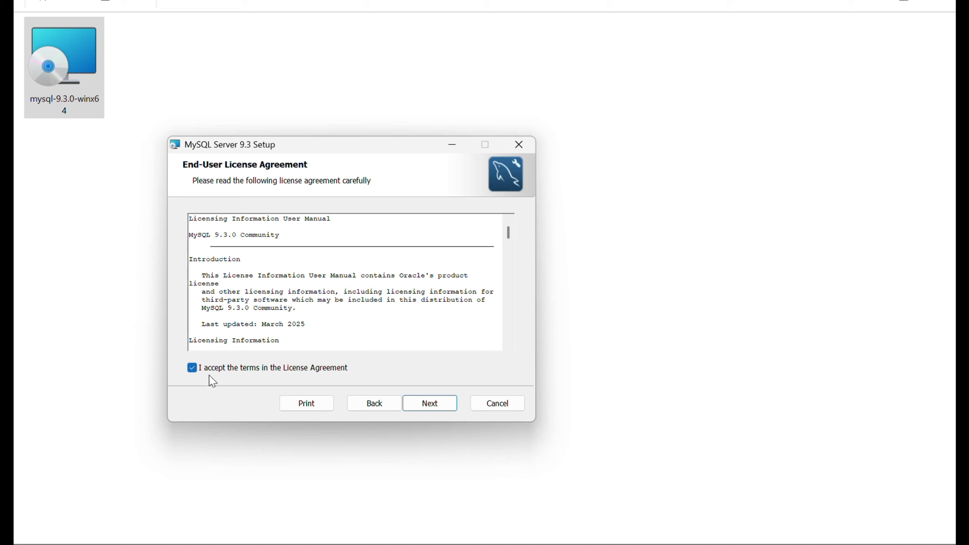
click(436, 407)
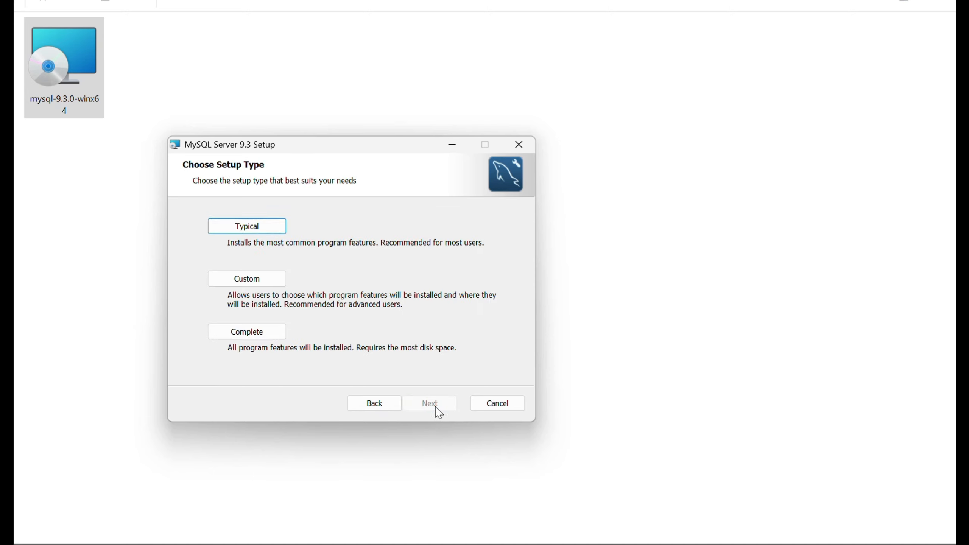
click(259, 231)
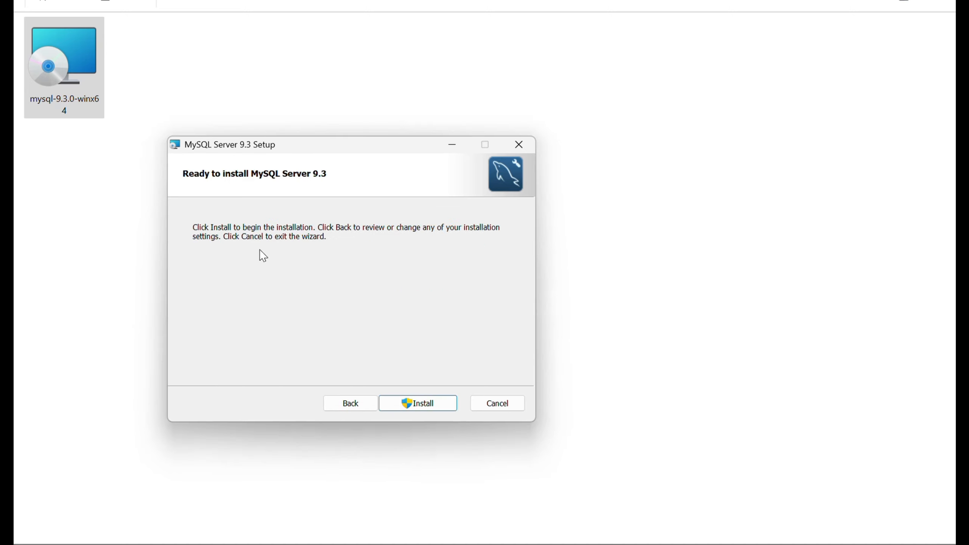
click(426, 410)
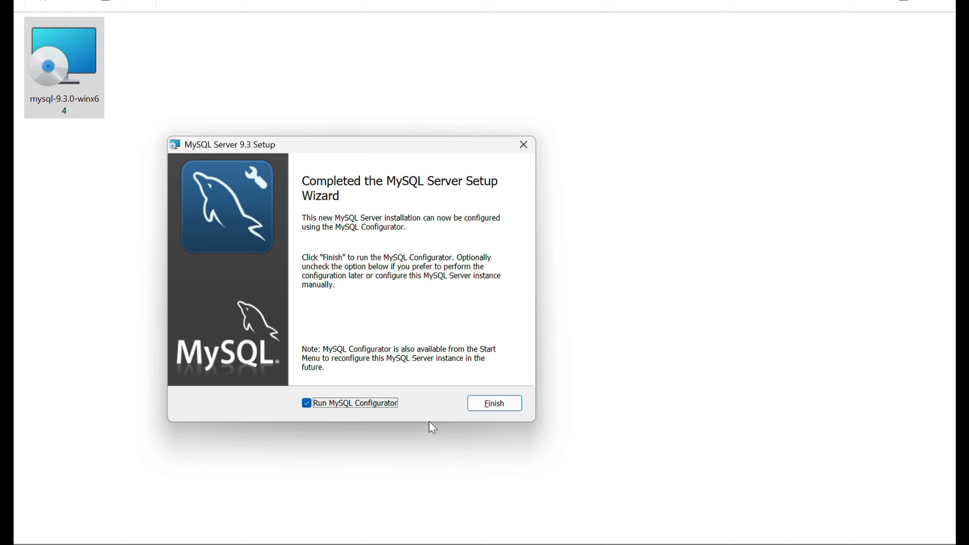
click(494, 404)
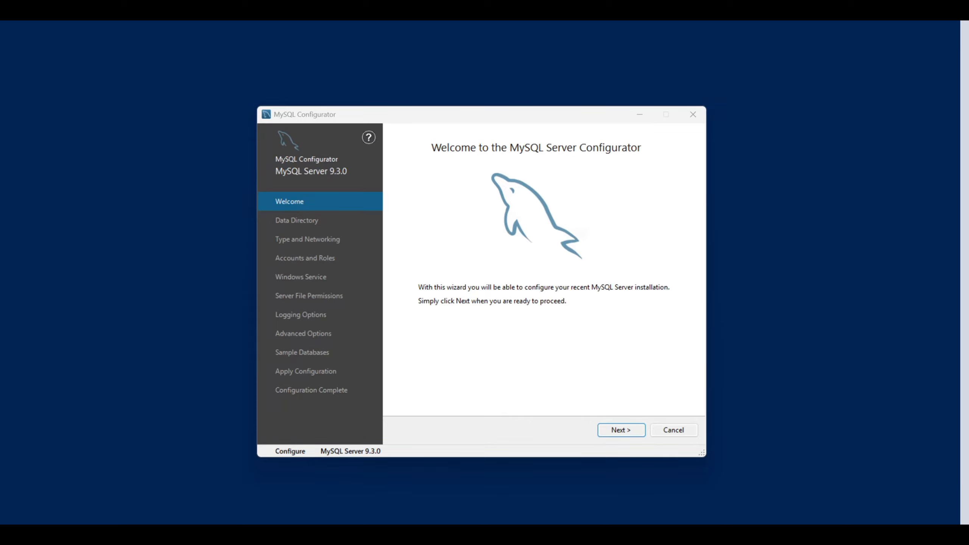
Step: Accept the Development Computer type with TCP/IP on port 3306, and set the MySQL root account password
click(621, 431)
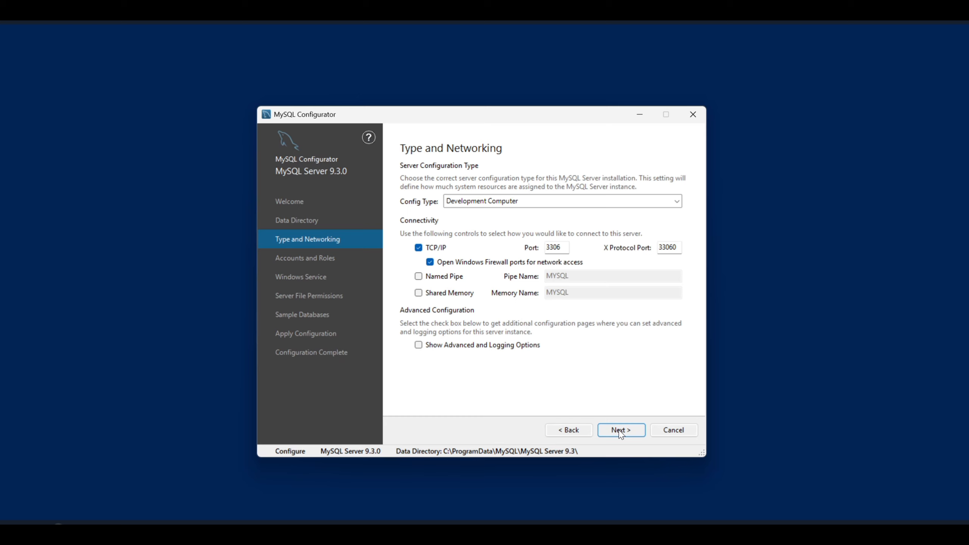
click(622, 430)
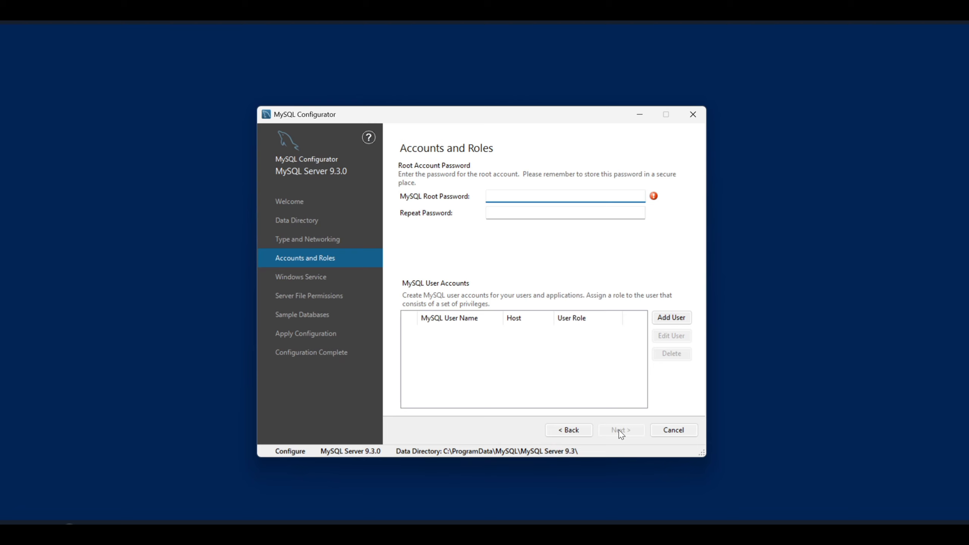
click(621, 430)
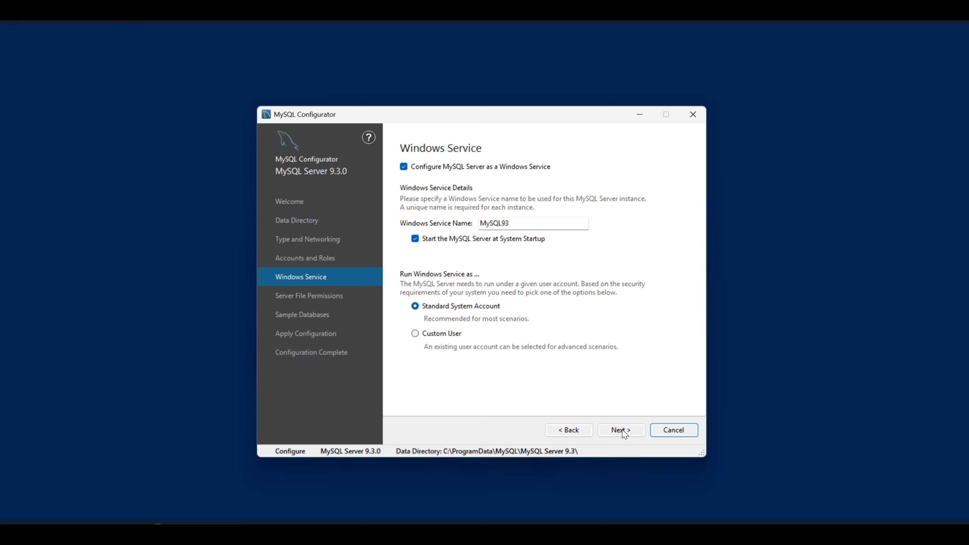
Step: Accept the MySQL93 Windows service under the Standard System Account and the full-access server file permissions, continuing through to Apply Configuration
click(623, 433)
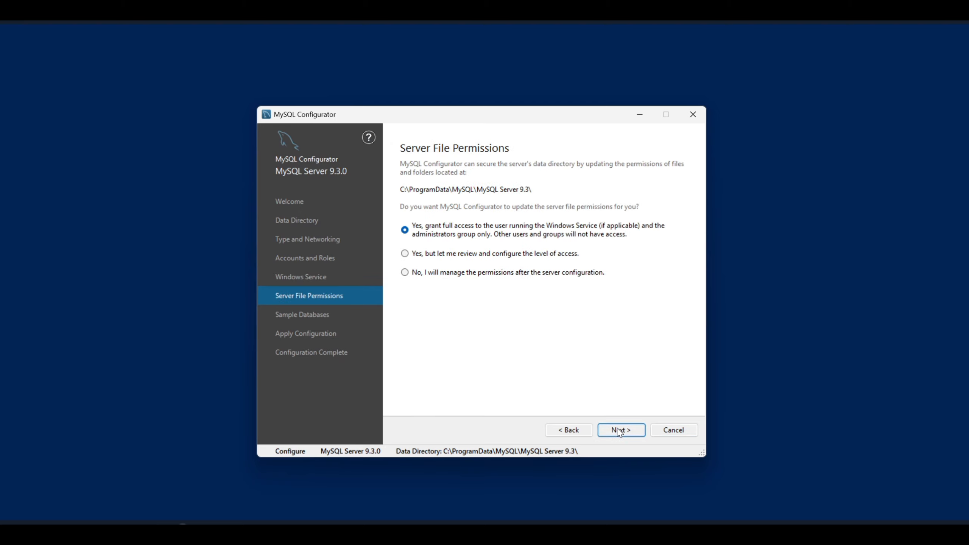
click(620, 431)
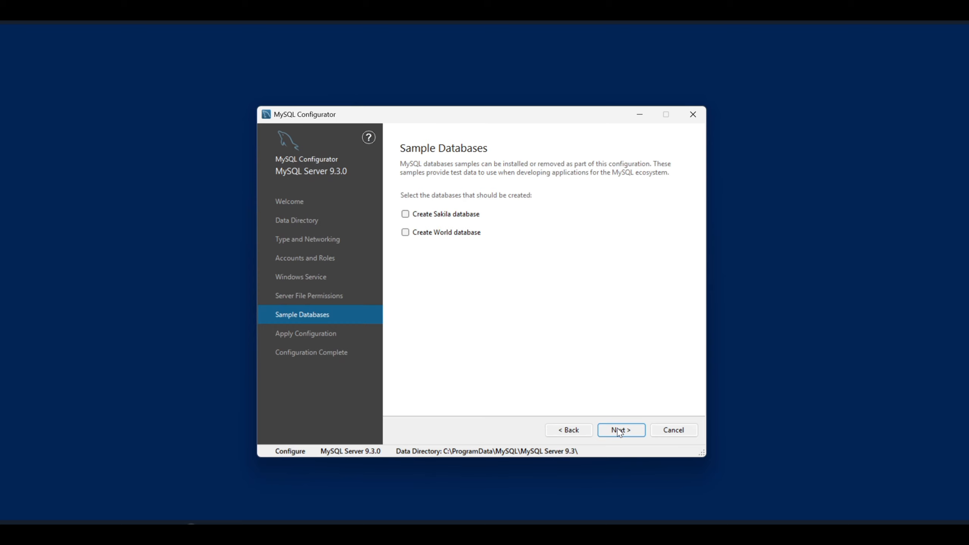
click(621, 431)
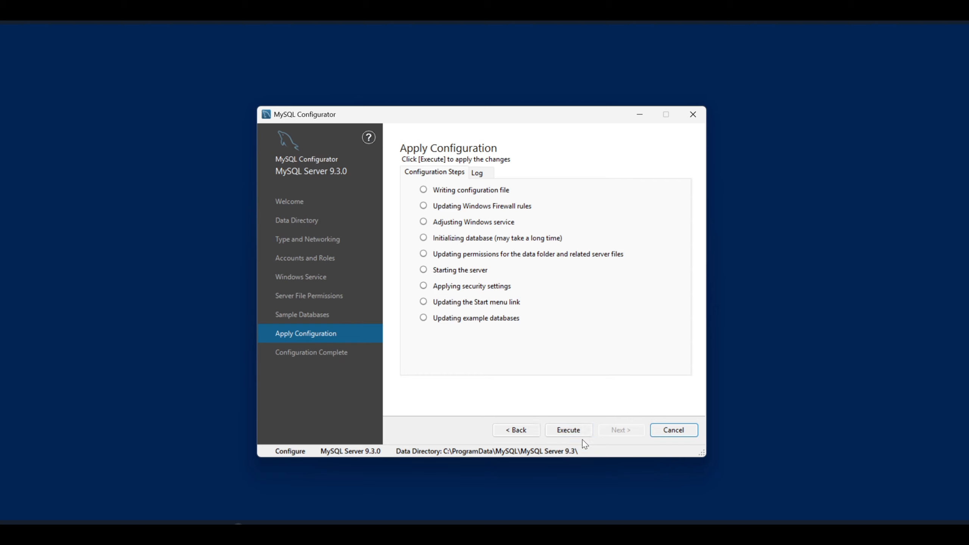
Step: Execute the MySQL Server 9.3.0 configuration steps and finish the configurator
click(568, 430)
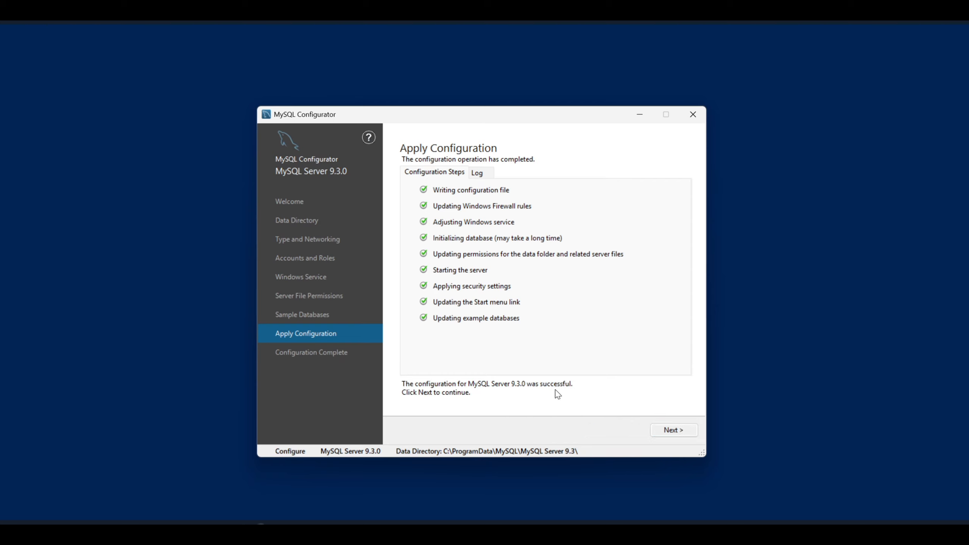
click(667, 431)
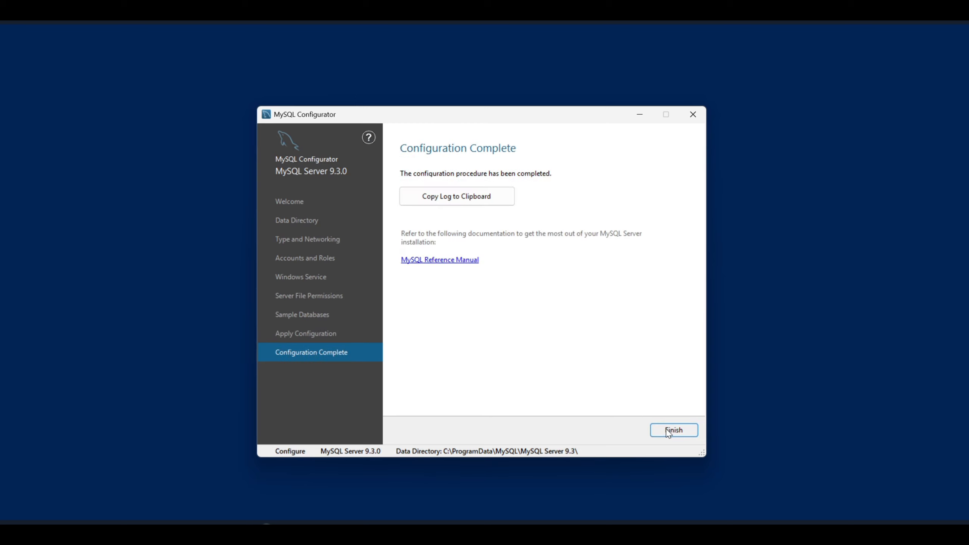
click(668, 431)
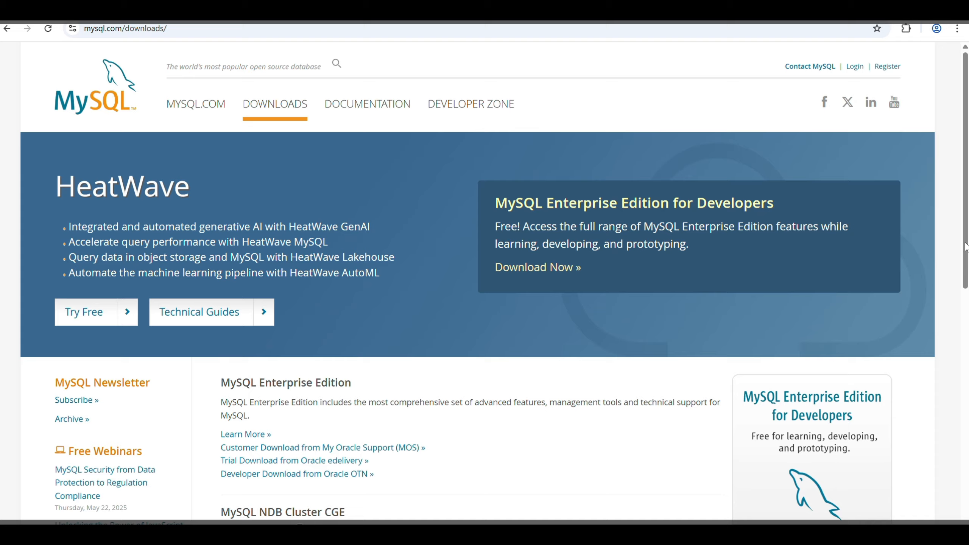
Step: Switch to the browser and download the Windows (x86, 64-bit) MSI Installer of MySQL Workbench 8.0.42 without logging in
scroll(485, 286, down, 3)
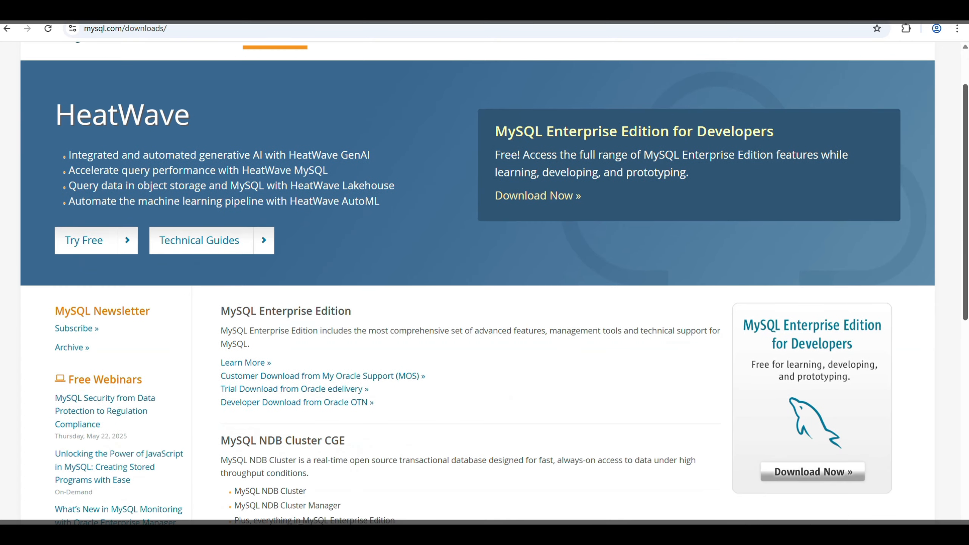
scroll(339, 141, down, 3)
scroll(339, 142, up, 5)
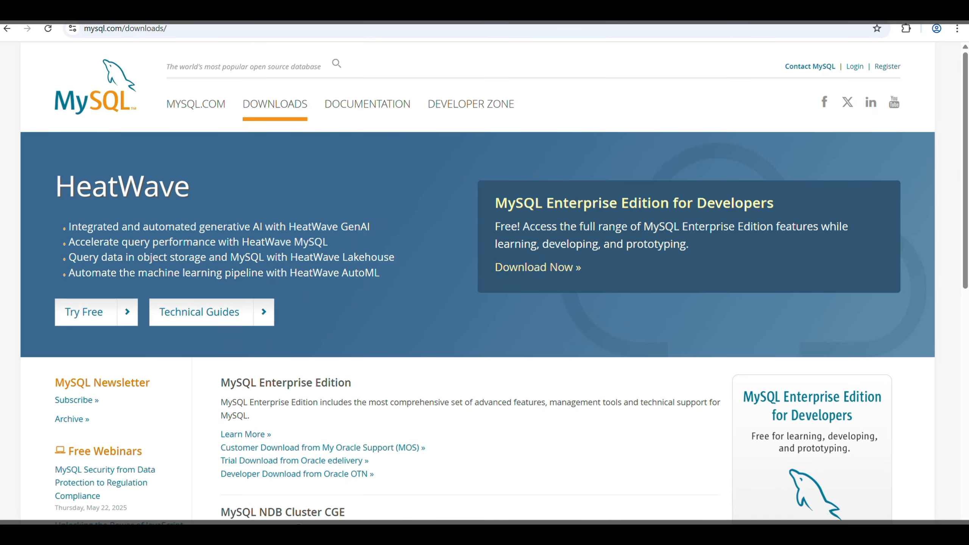
scroll(439, 487, down, 10)
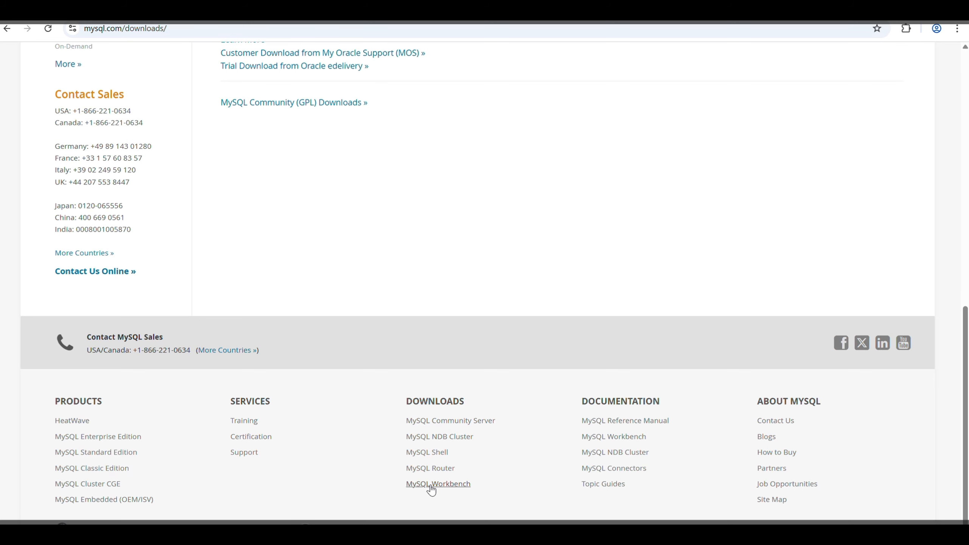
click(432, 485)
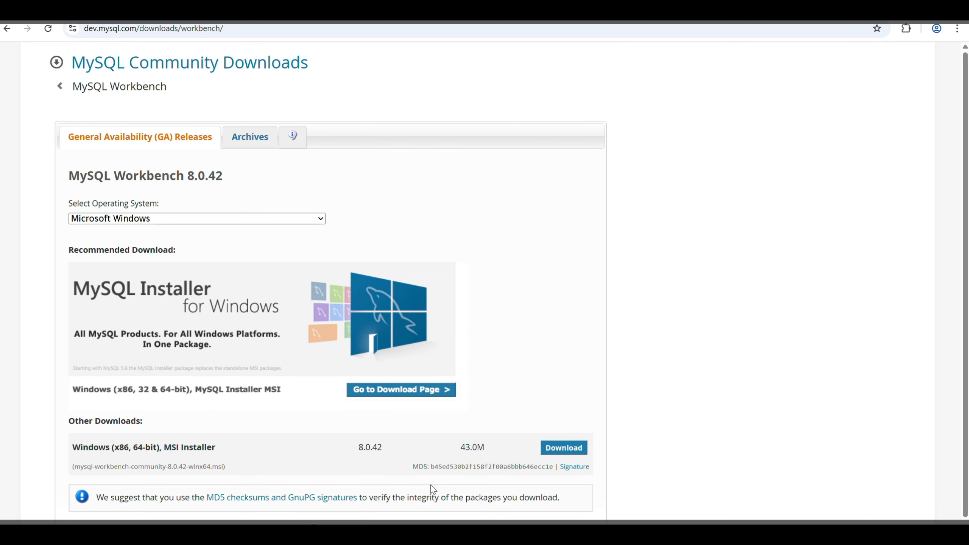
click(565, 449)
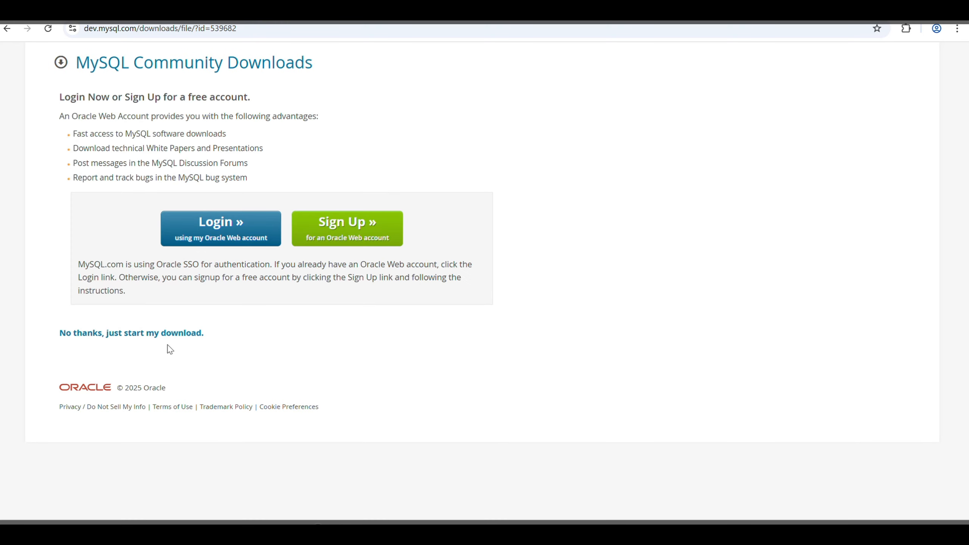
click(82, 335)
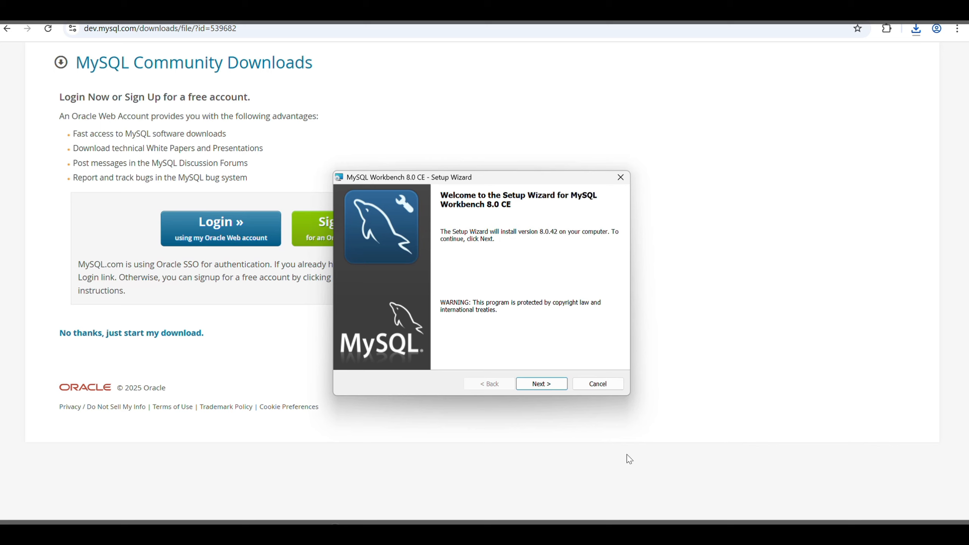
Step: Install MySQL Workbench 8.0 CE in C:\Program Files\MySQL\MySQL Workbench 8.0 CE\ with the Complete setup type
click(540, 385)
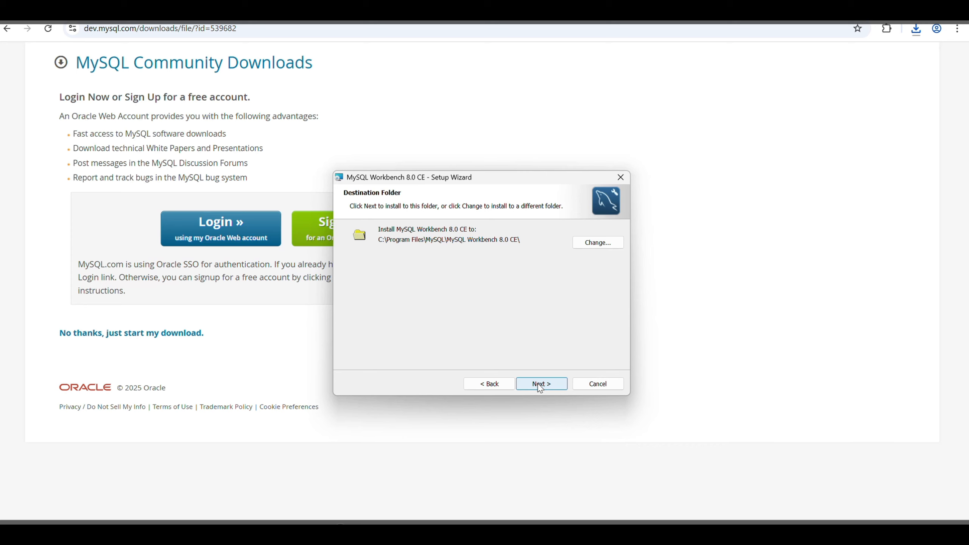
click(540, 385)
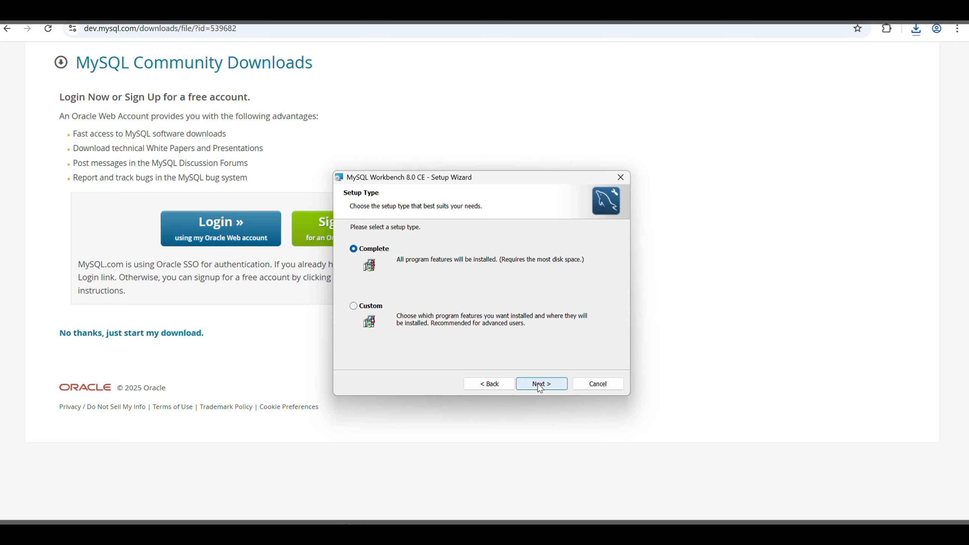
click(541, 386)
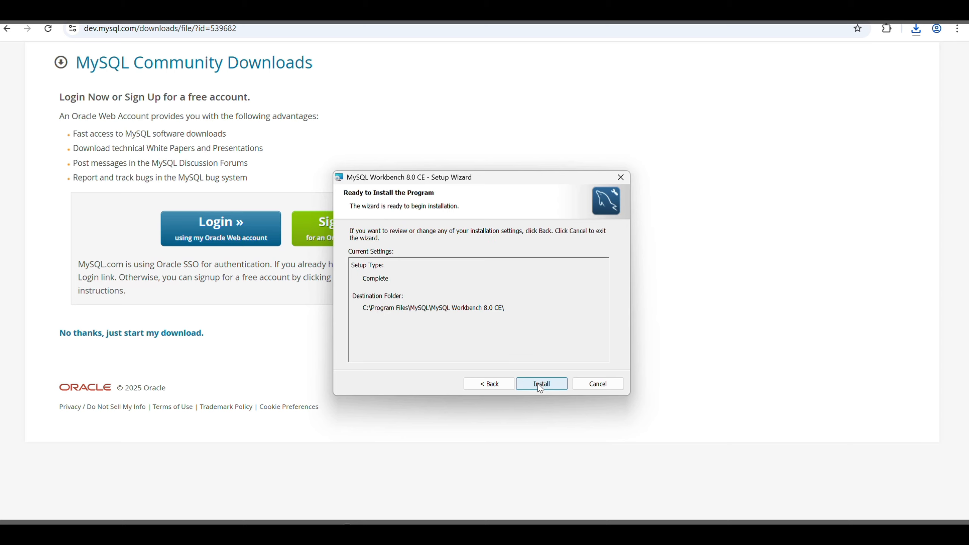
click(540, 385)
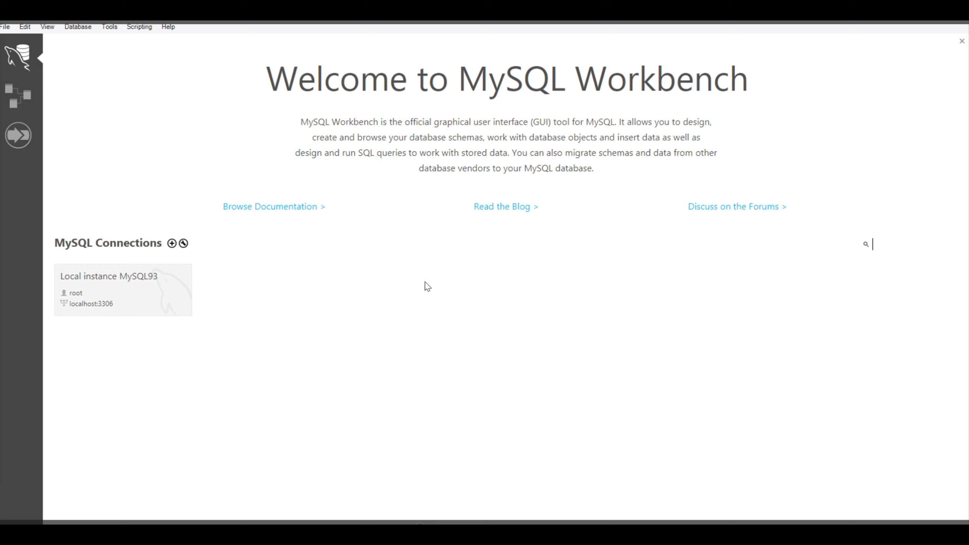
Step: Connect to Local instance MySQL93 by entering the root account password, and continue despite the version compatibility warning
click(123, 297)
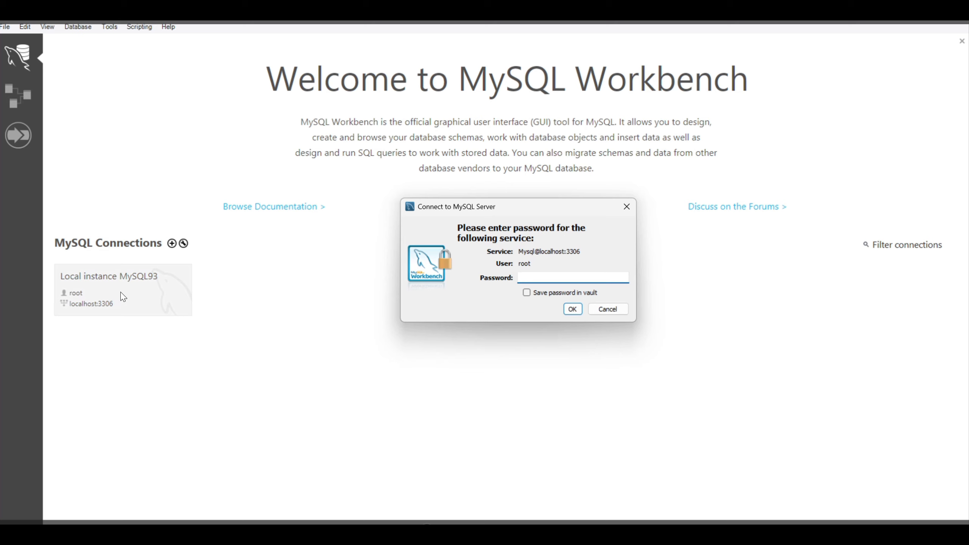
text(********)
click(571, 310)
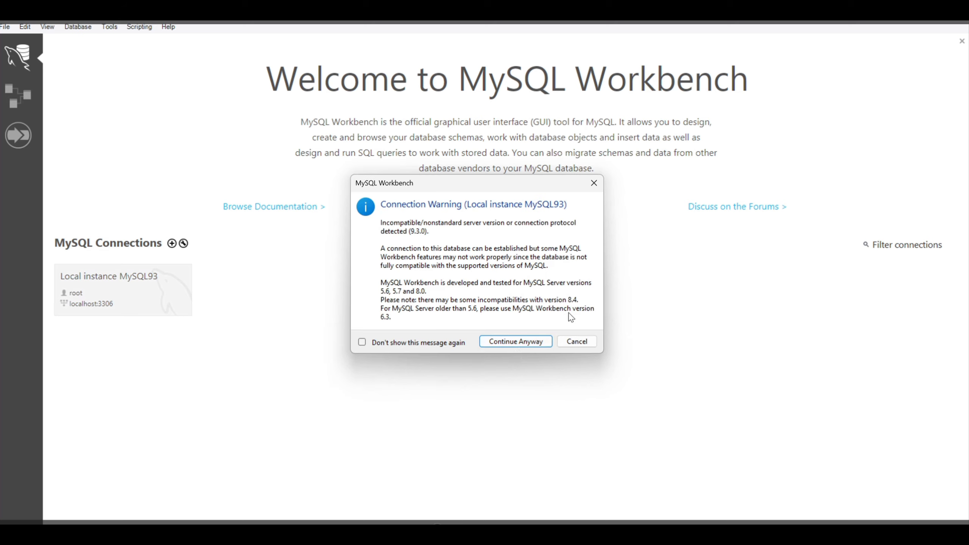
click(505, 348)
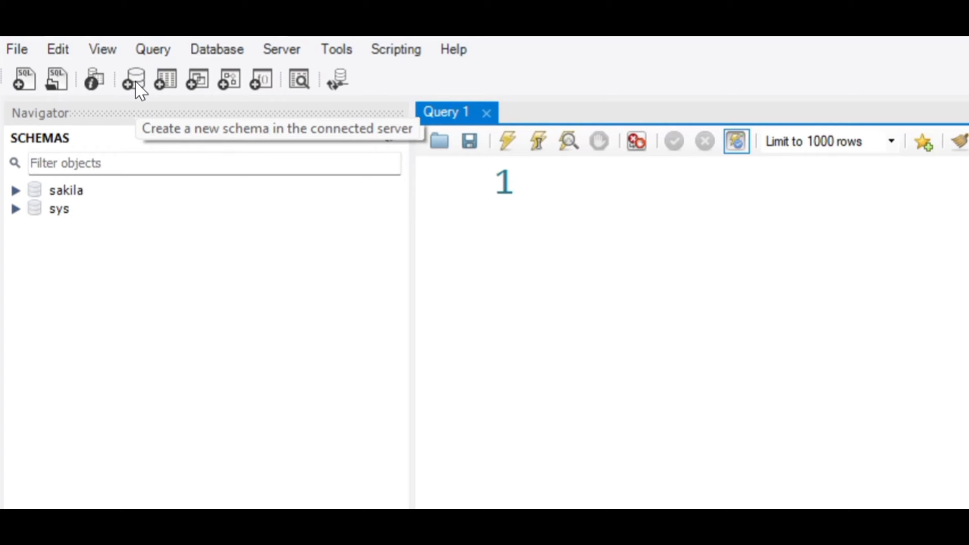
Step: Create a new schema named staff_db with the default charset and collation, and apply the SQL script to the server
click(135, 82)
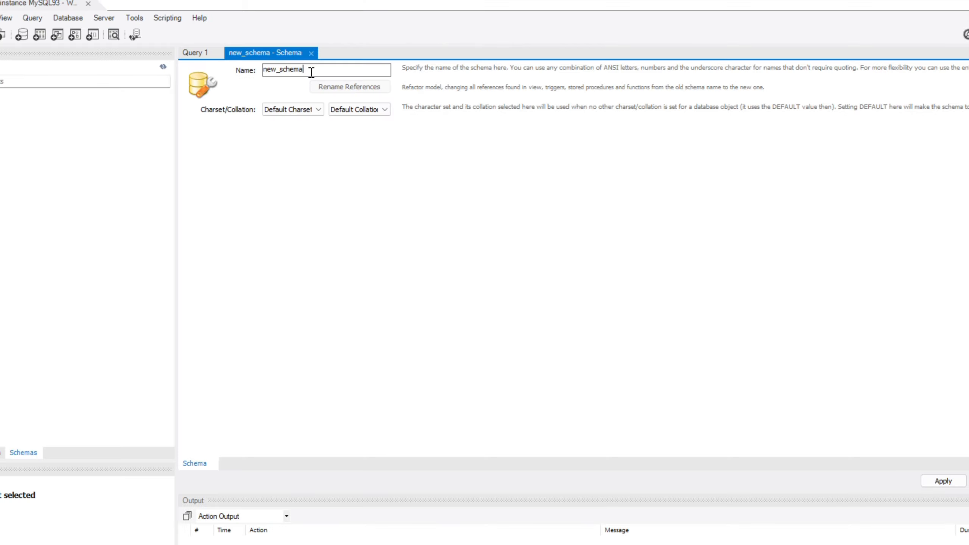
key(BackSpace)
key(BackSpace)
key(BackSpace)
key(BackSpace)
key(BackSpace)
key(BackSpace)
key(BackSpace)
key(BackSpace)
key(BackSpace)
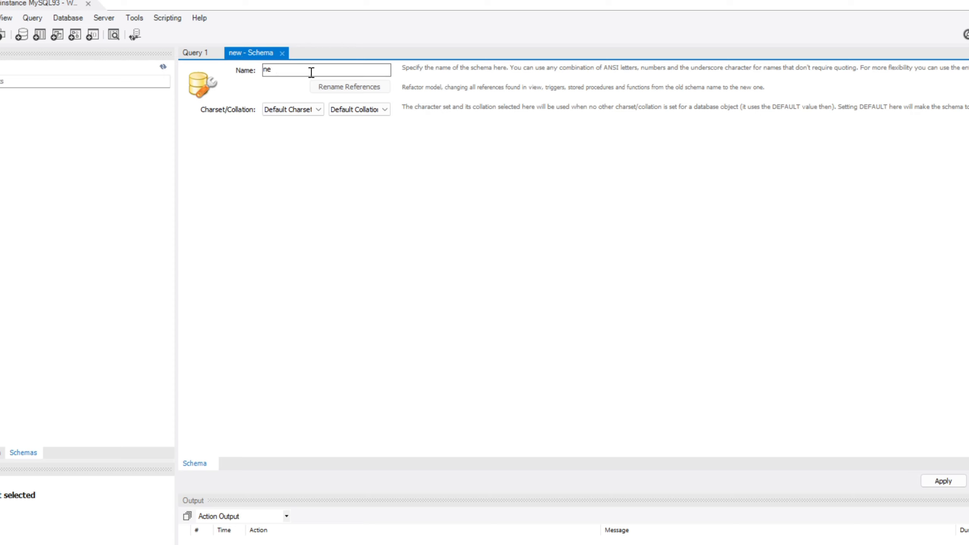
key(BackSpace)
text(staff_db)
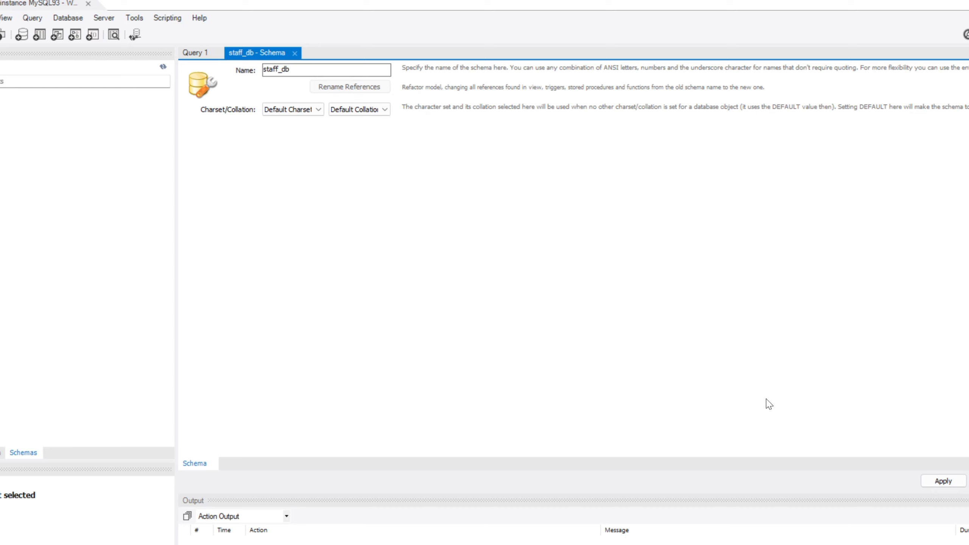
click(943, 482)
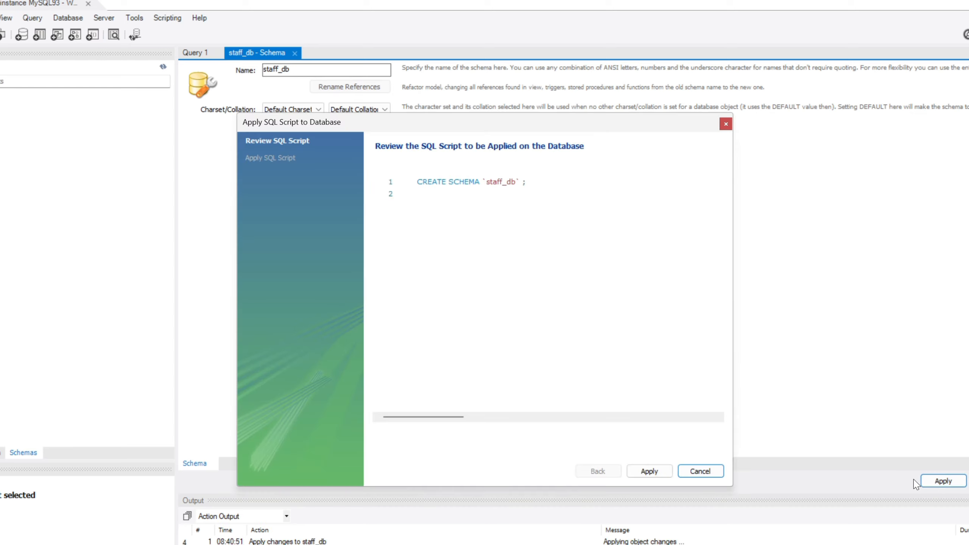
click(649, 471)
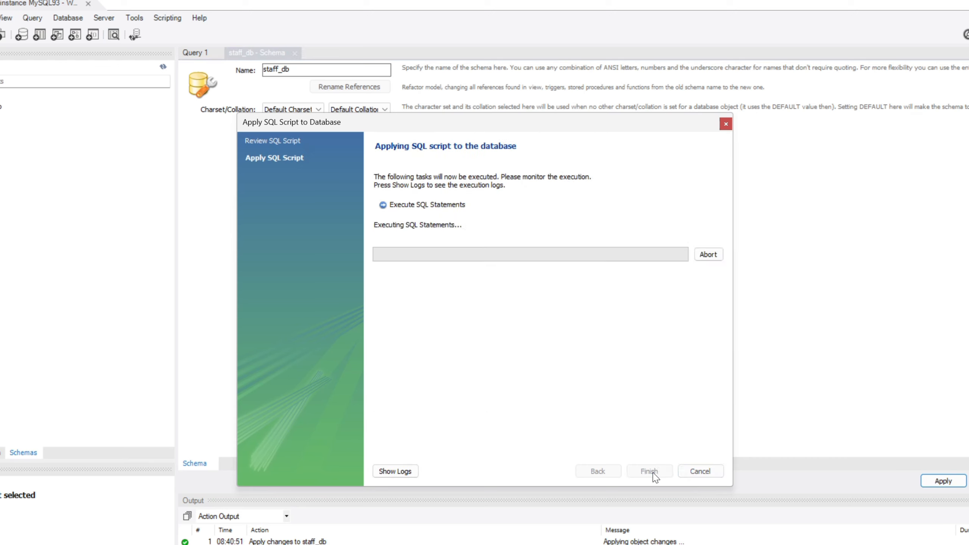
click(649, 471)
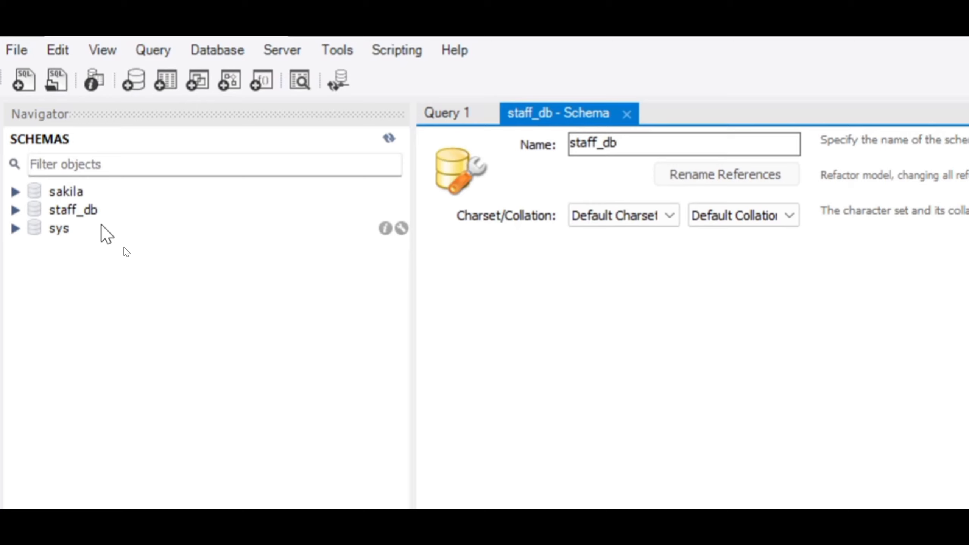
Step: Create table users_tb in staff_db with user_id INT (PK, NN, AI), name VARCHAR(45) and dept VARCHAR(45), and apply it
right_click(146, 234)
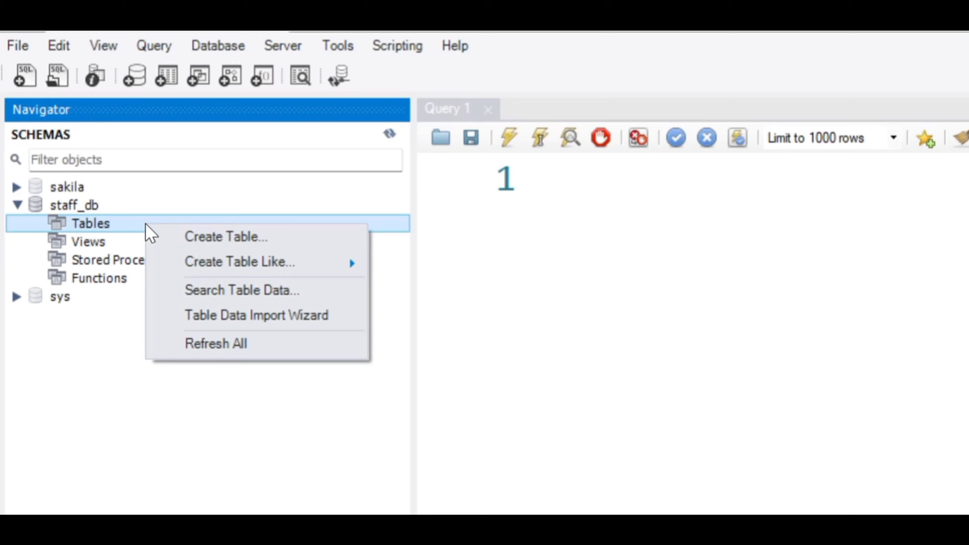
click(210, 238)
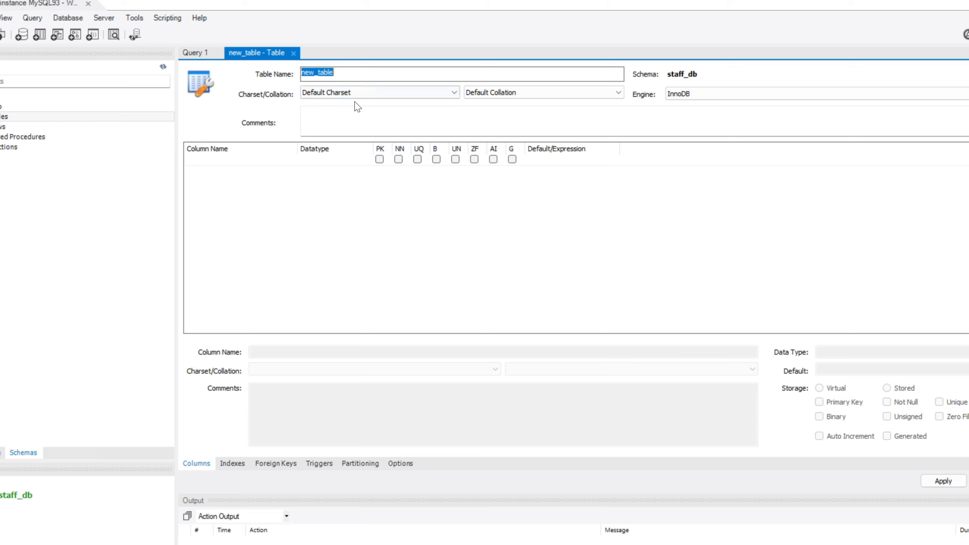
click(338, 70)
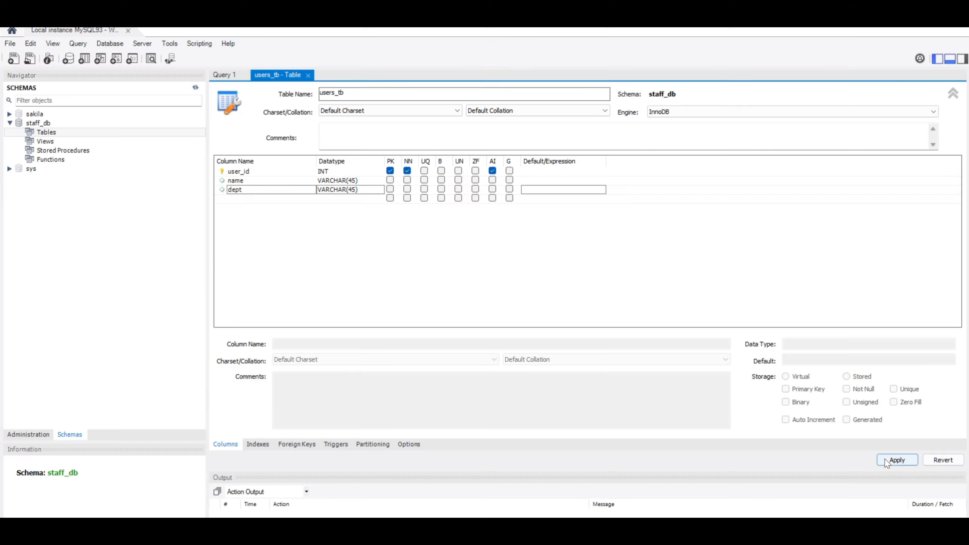
click(885, 459)
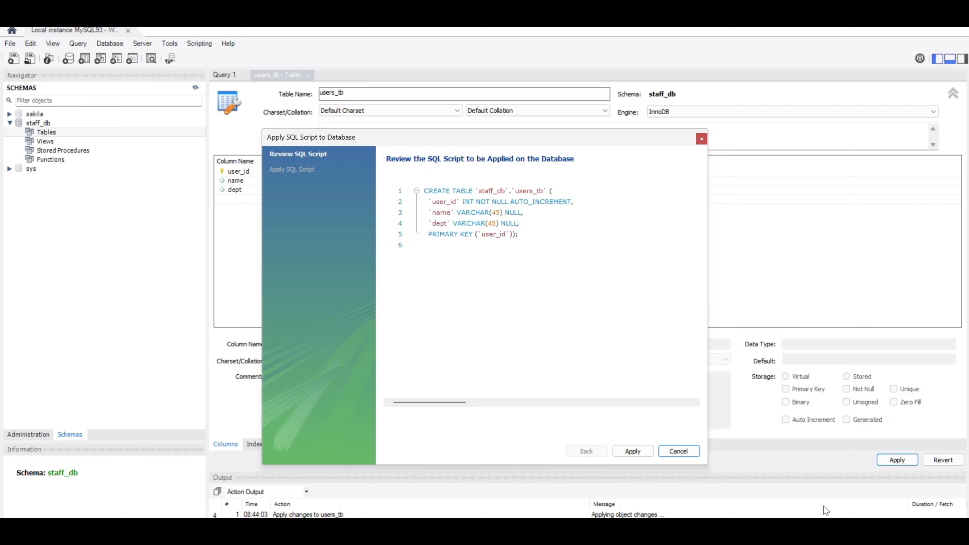
click(632, 451)
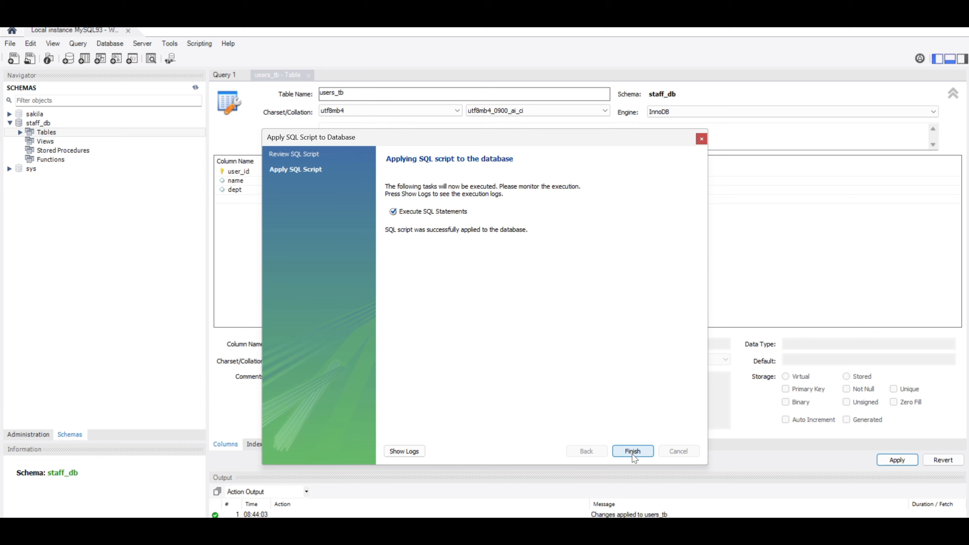
click(633, 452)
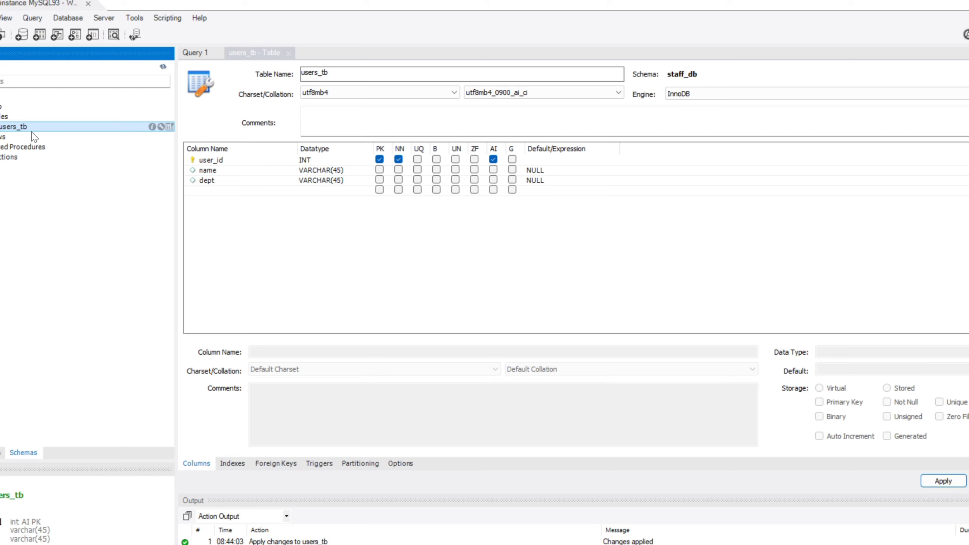
Step: Open the rows of users_tb and fill the first row with a person's full name and dept IT
click(169, 127)
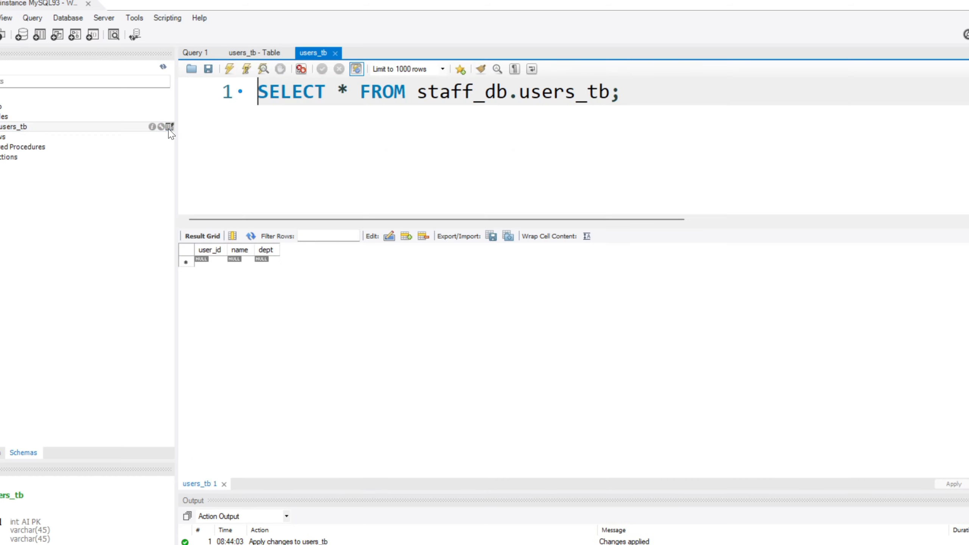
click(235, 260)
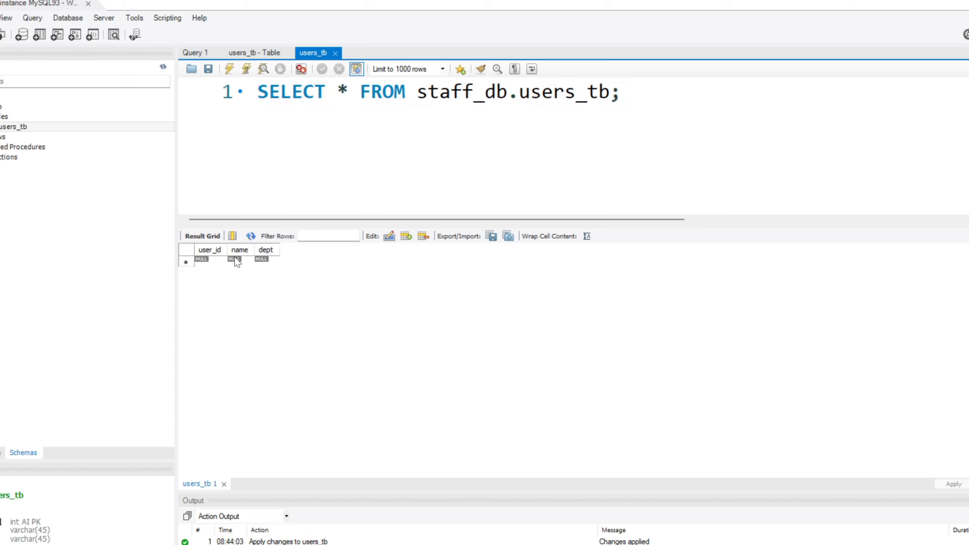
click(237, 261)
click(236, 262)
text(John D)
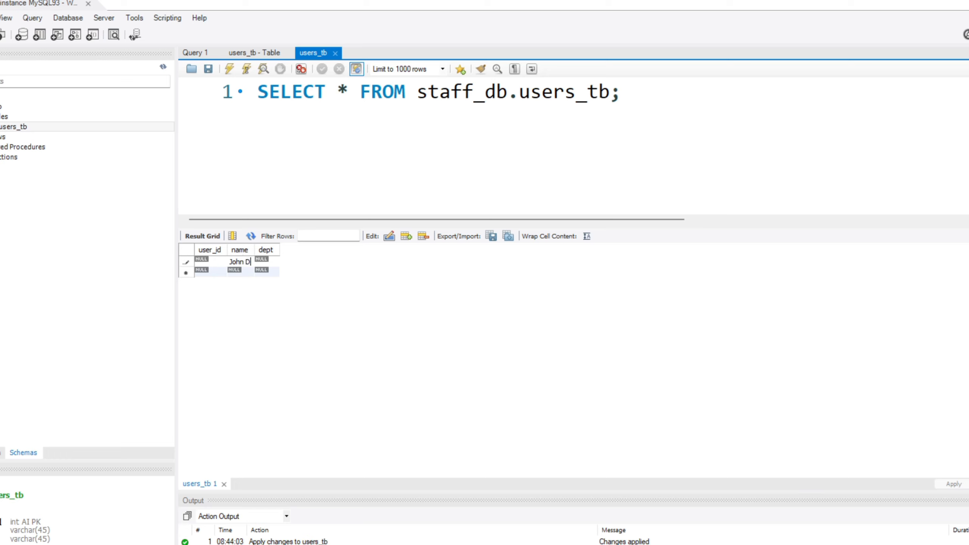
text(oe)
key(Tab)
text(IT)
Step: Fill the second row of users_tb with another person's full name and dept Marketing
key(Tab)
key(Tab)
text(M)
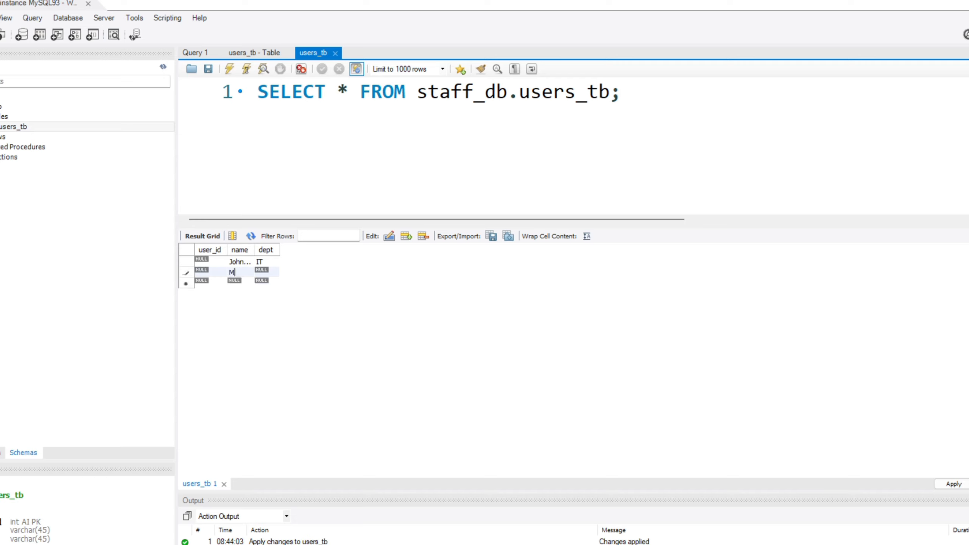
text(ary De)
key(BackSpace)
text(oe)
key(Tab)
text(Marketing)
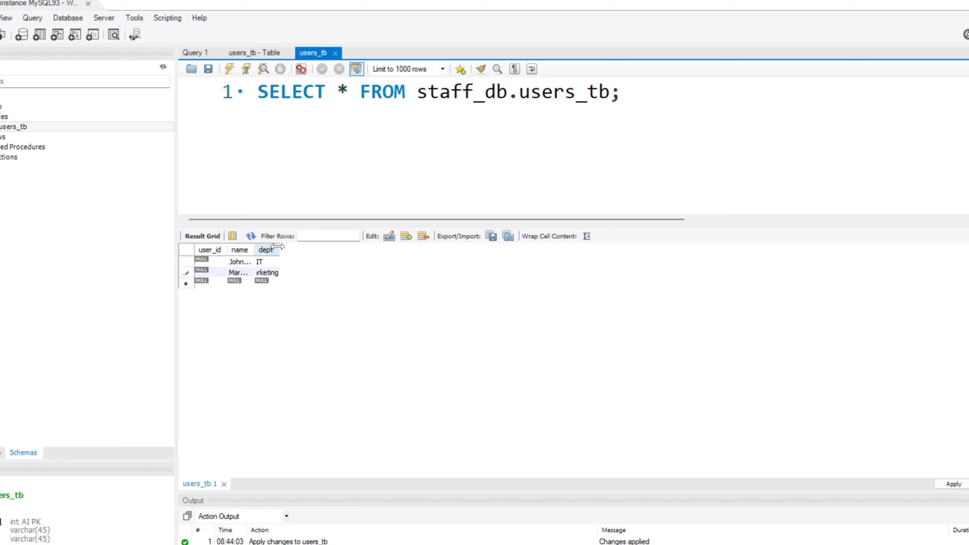
Step: Widen the result grid's columns and apply the two new users_tb rows to the database
mouse_move(280, 250)
mouse_down()
mouse_move(310, 249)
mouse_move(270, 250)
mouse_up()
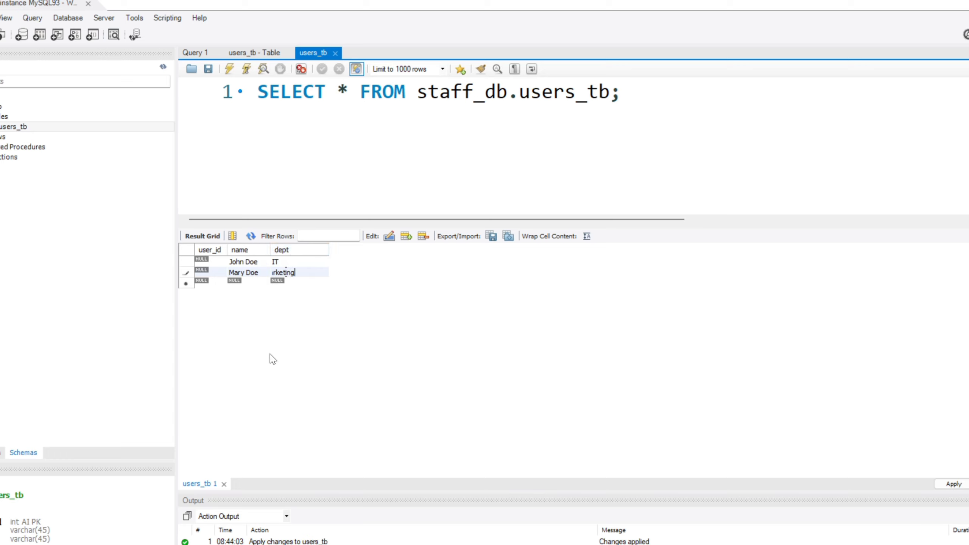
key(Left)
key(Left)
key(Left)
key(Left)
key(Left)
key(Left)
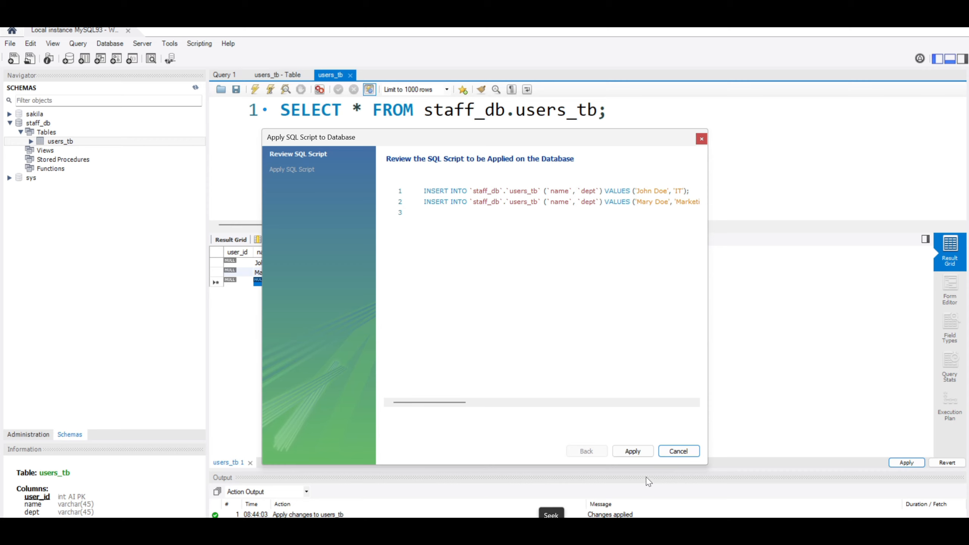
click(627, 455)
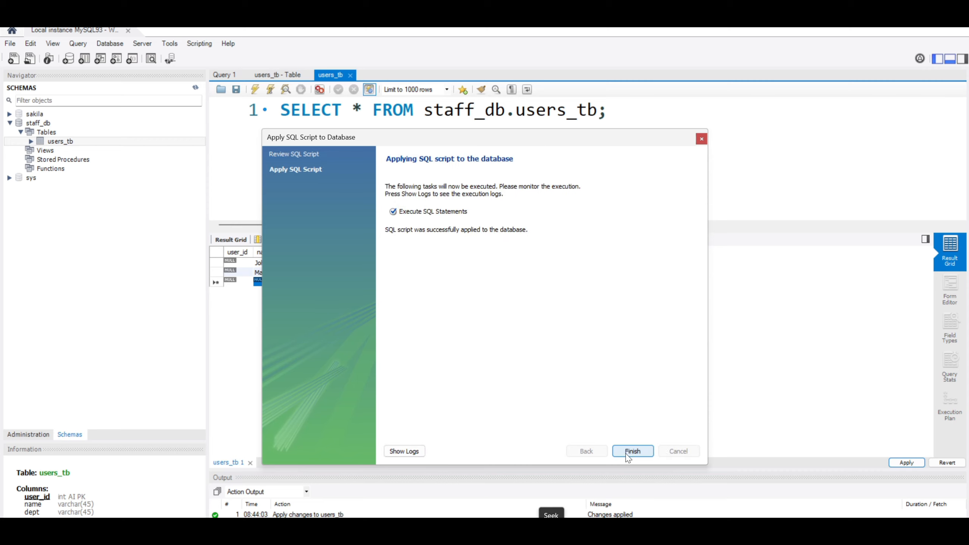
click(630, 454)
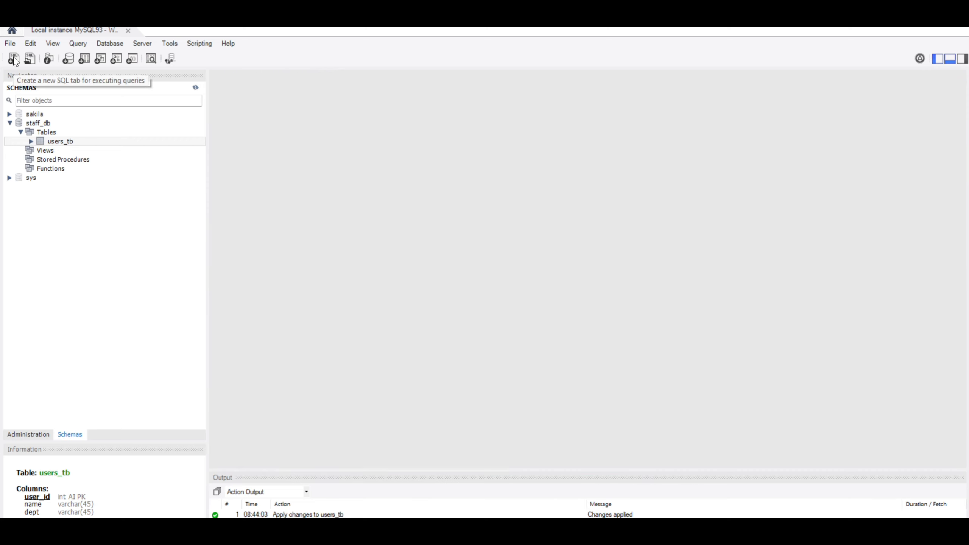
Step: In a new SQL tab, write and execute an insert into staff_db.users_tb(name,dept) with a person's full name and dept 'Fire'
click(13, 58)
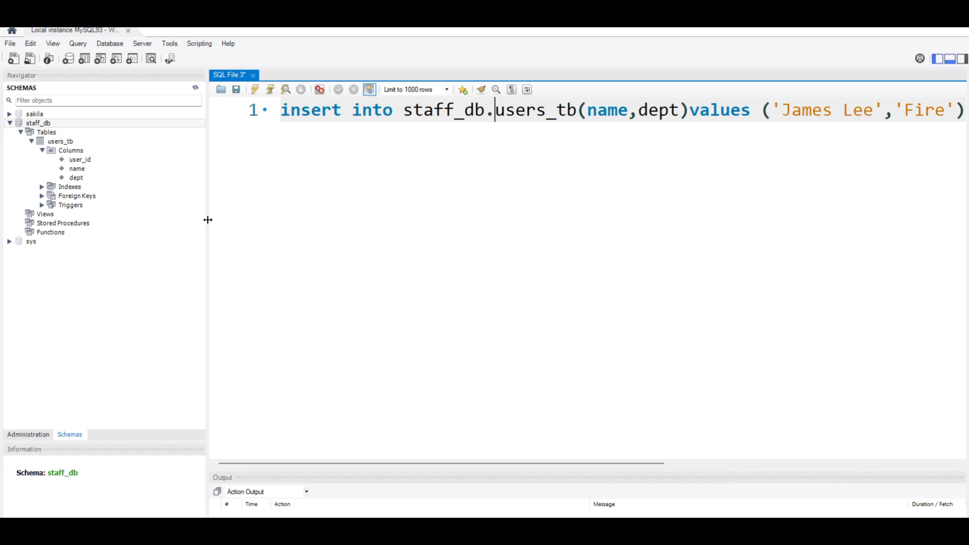
drag(208, 218, 190, 217)
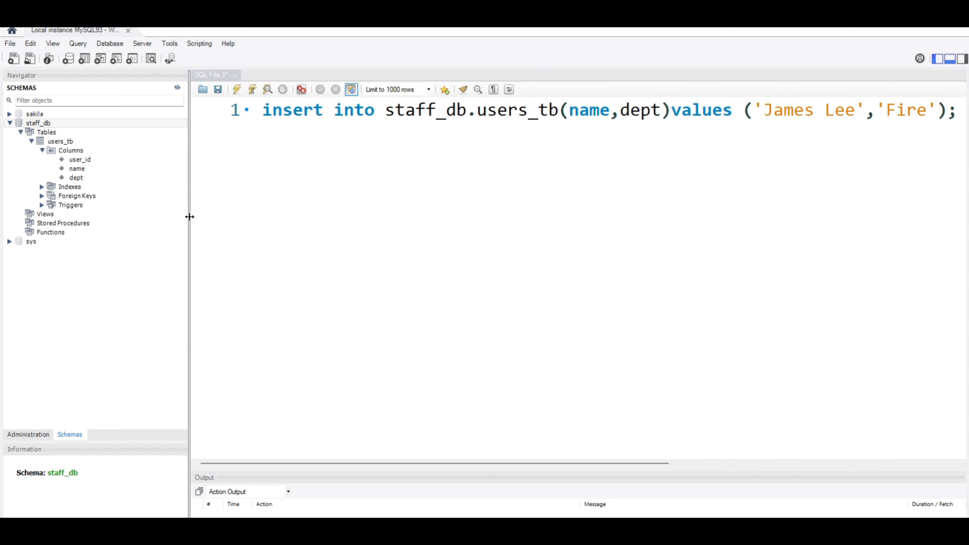
click(237, 90)
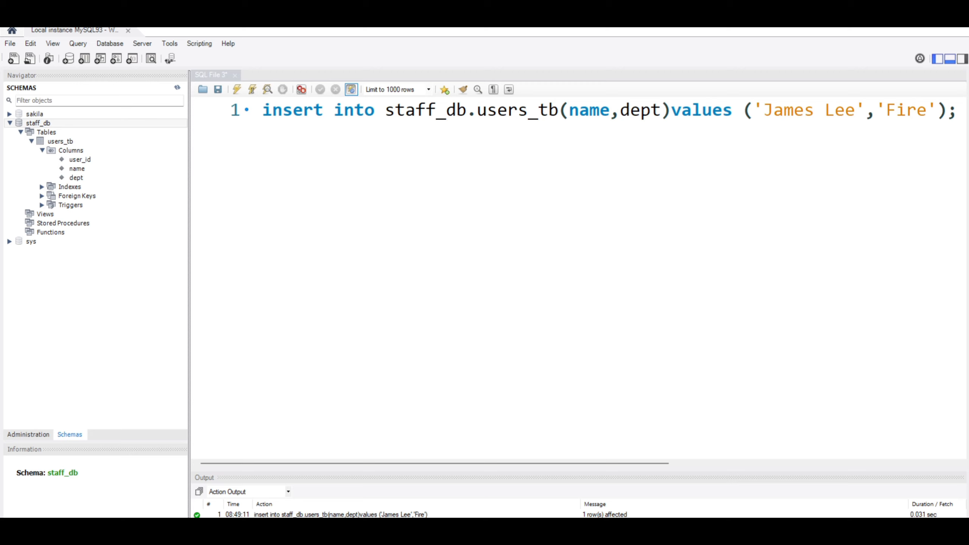
Step: Add a query below the insert statement that selects all columns from staff_db.users_tb, and execute the script
click(962, 120)
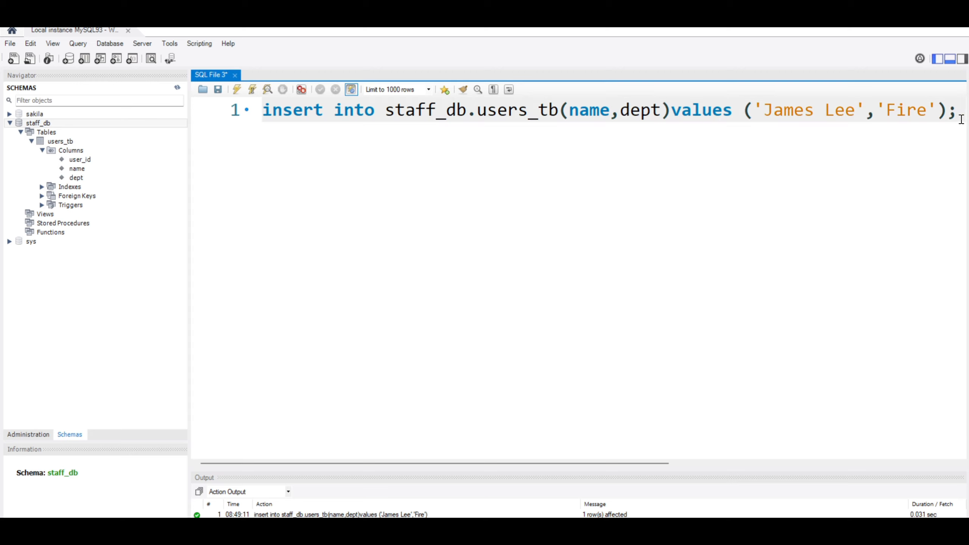
key(Return)
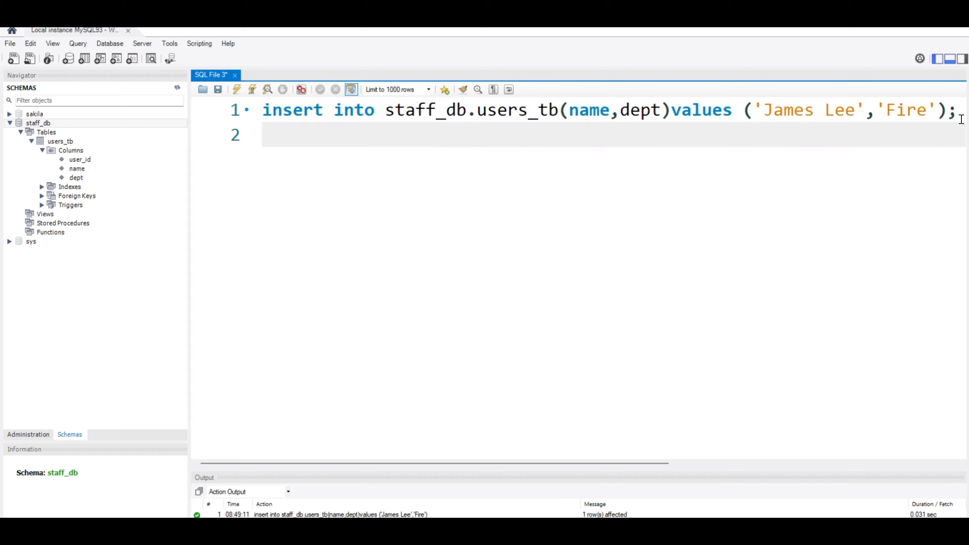
text(select*)
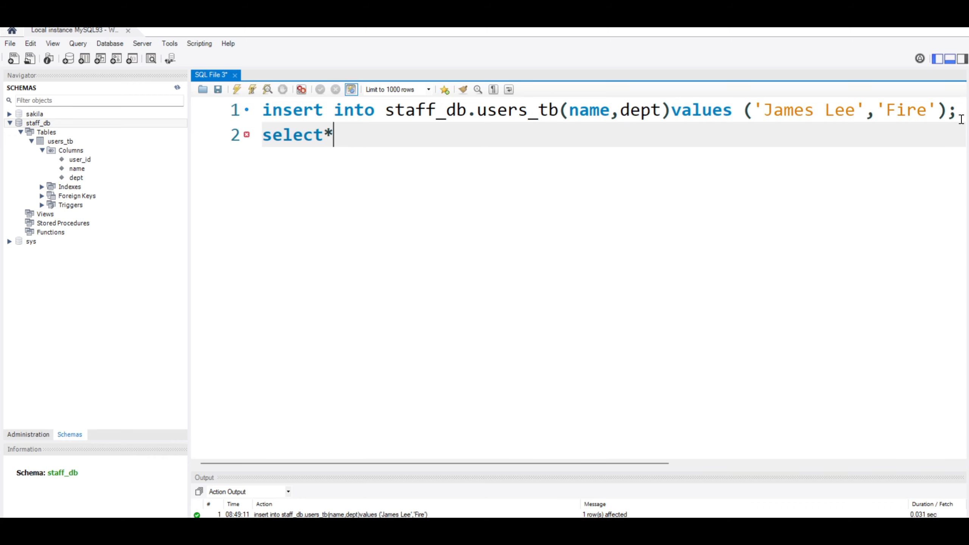
click(237, 91)
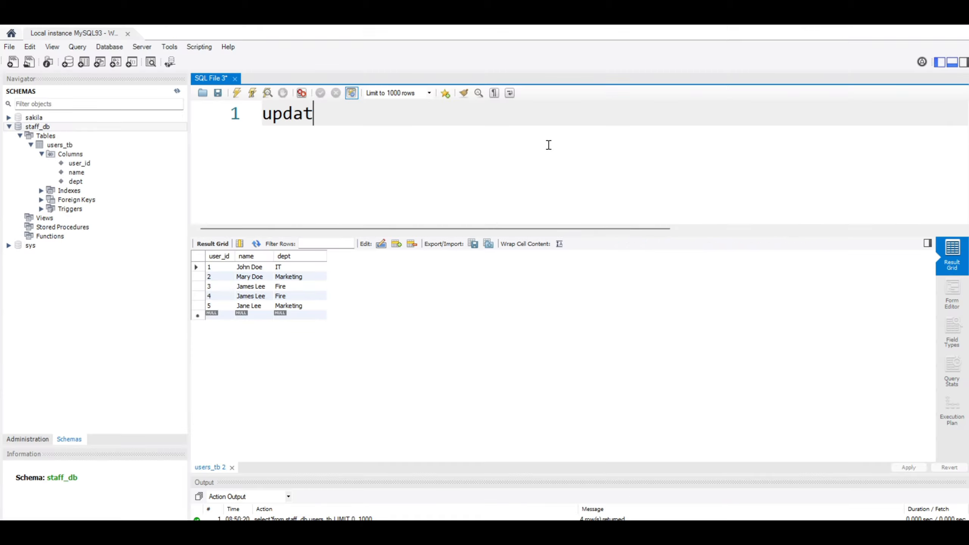
Step: Write and execute an update of staff_db.users_tb that sets a new first name and dept = 'Driving' where user_id = 4
text(e staff_)
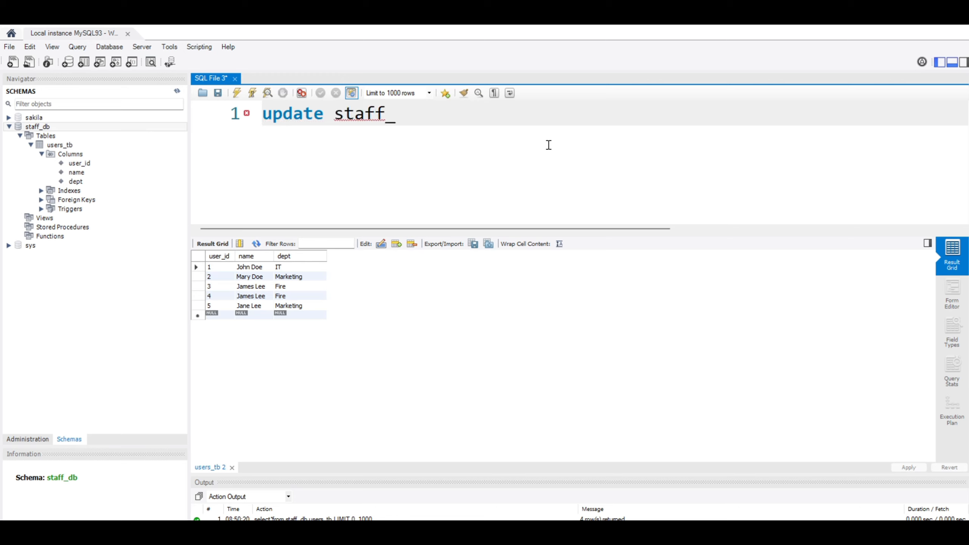
text(db.user)
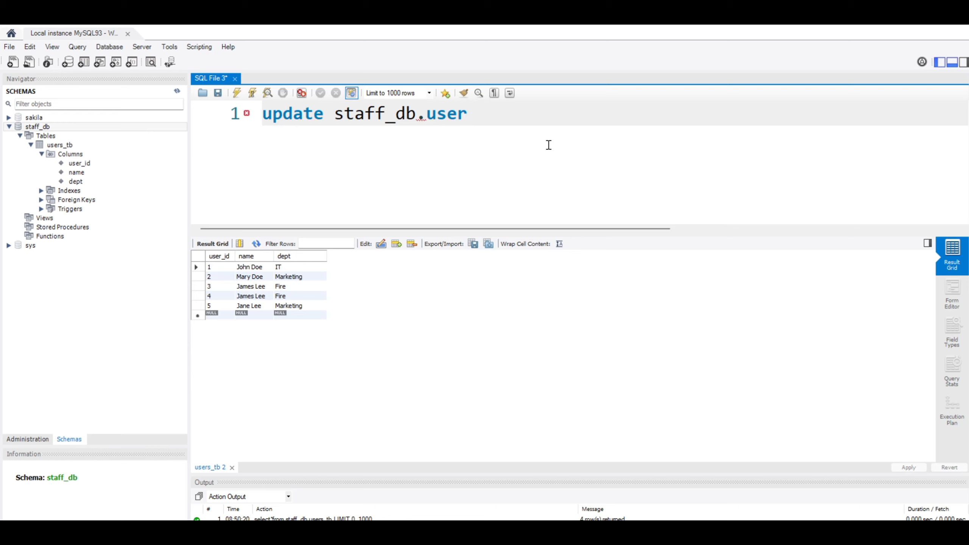
text(s_tb)
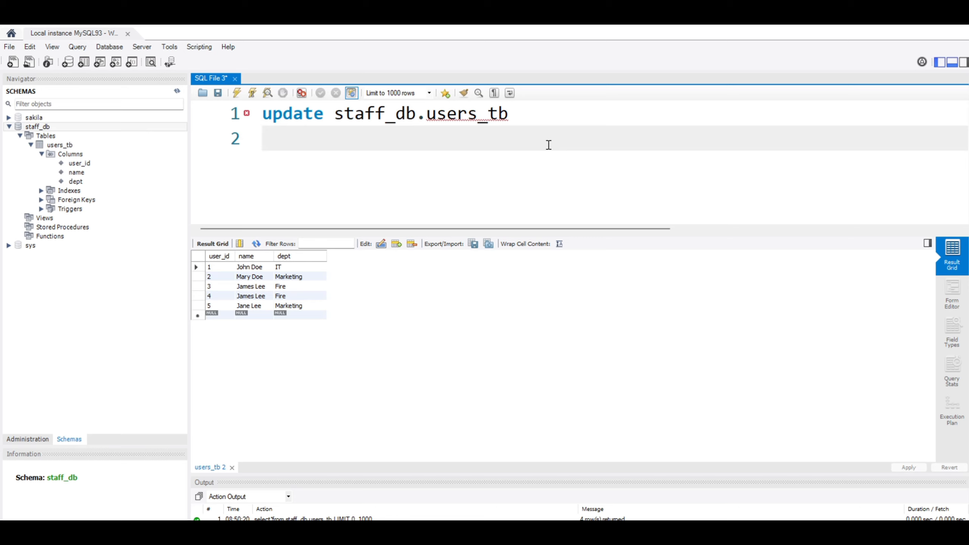
text(set)
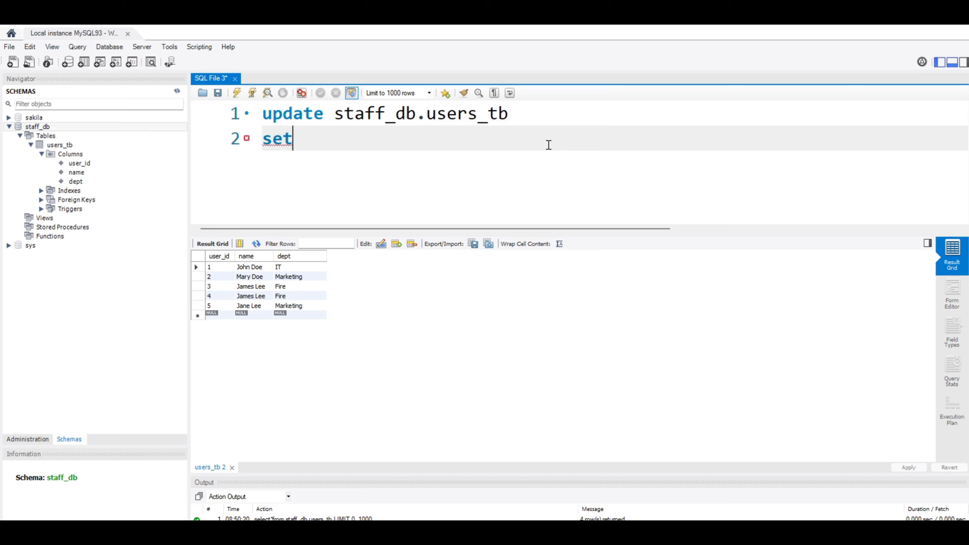
text( name = )
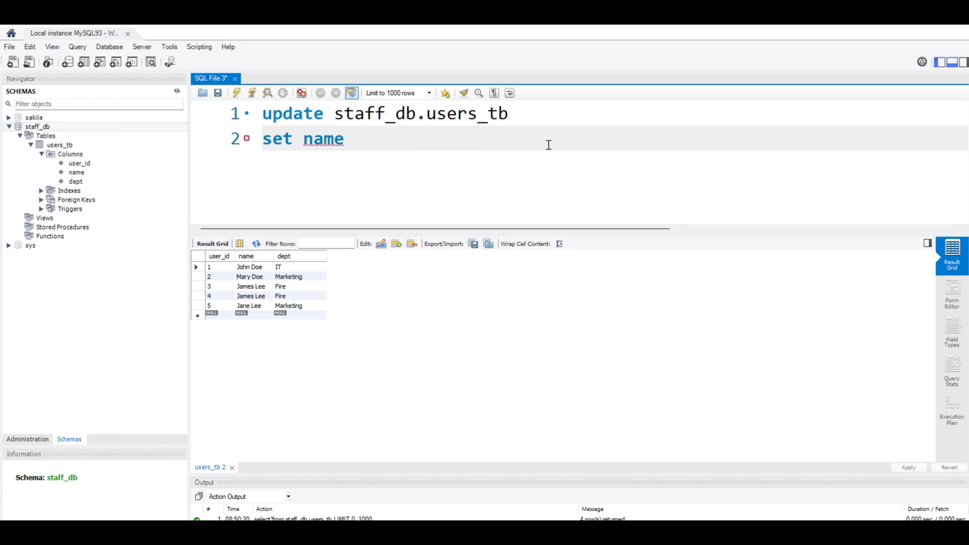
text('')
key(Left)
text(Dave)
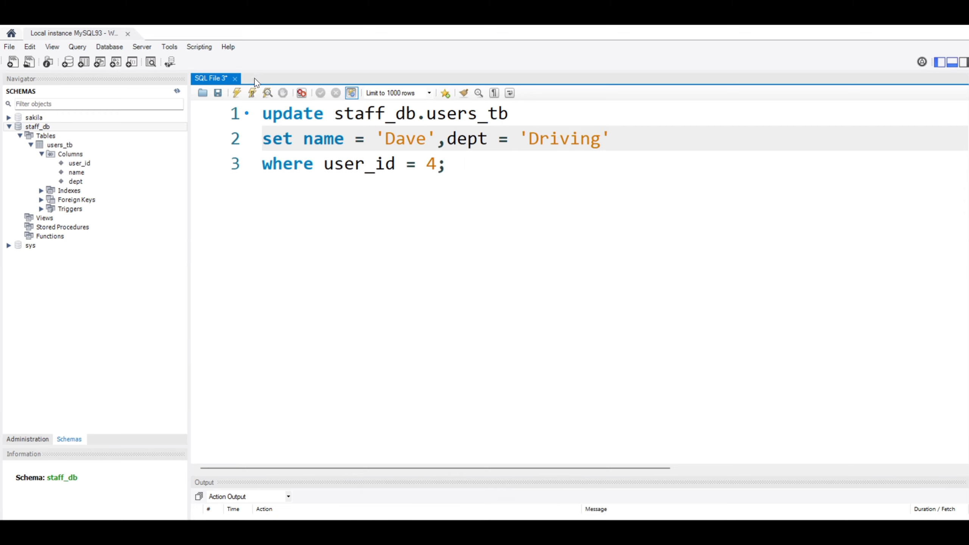
click(237, 95)
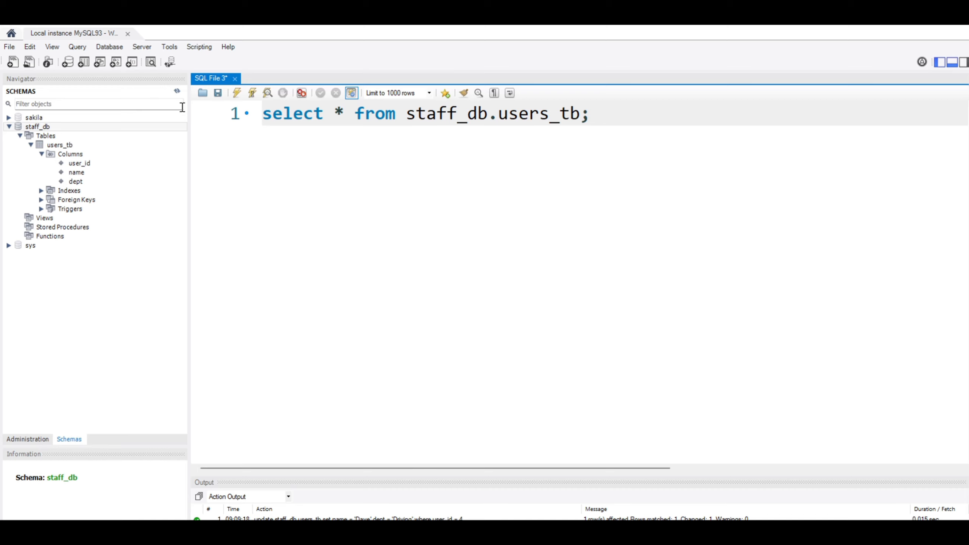
Step: Clear the action output log and execute select * from staff_db.users_tb to list all rows
right_click(328, 498)
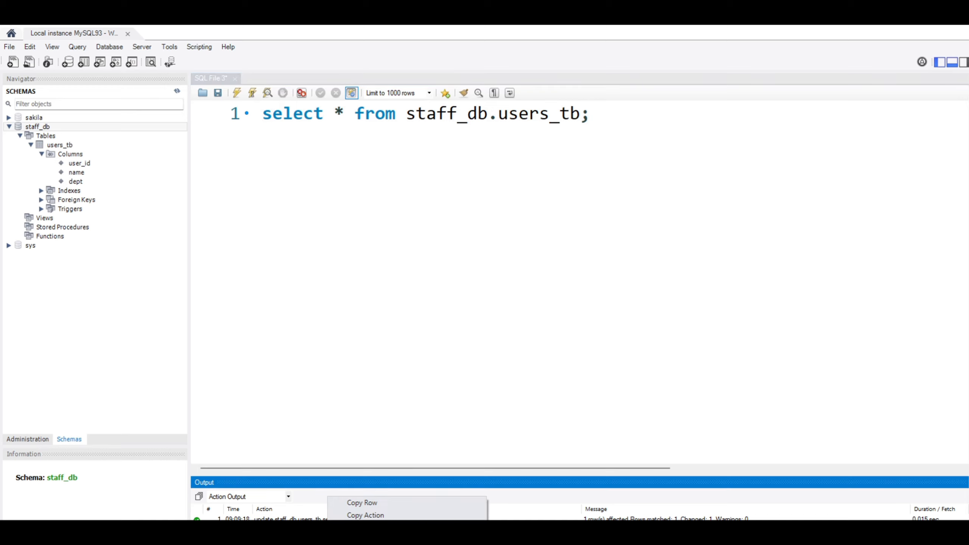
click(354, 544)
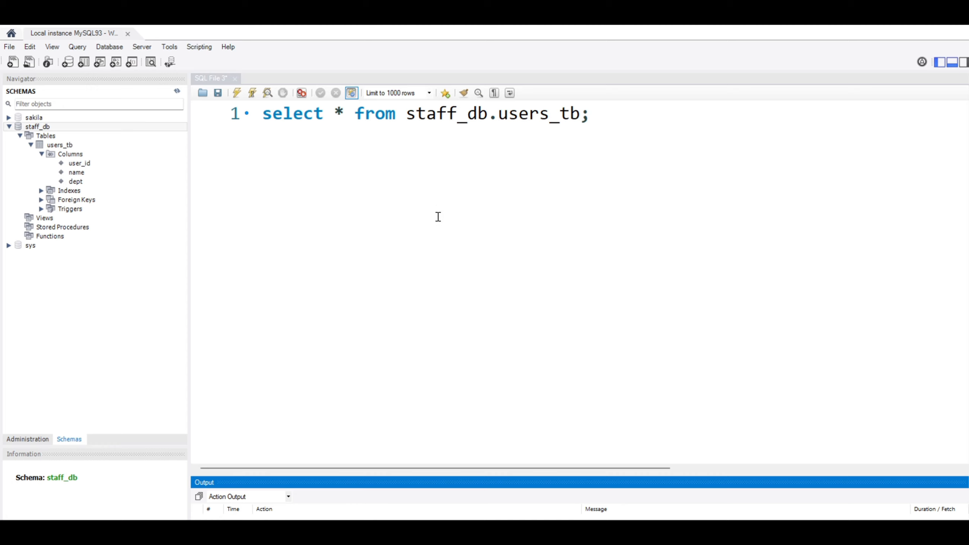
click(596, 122)
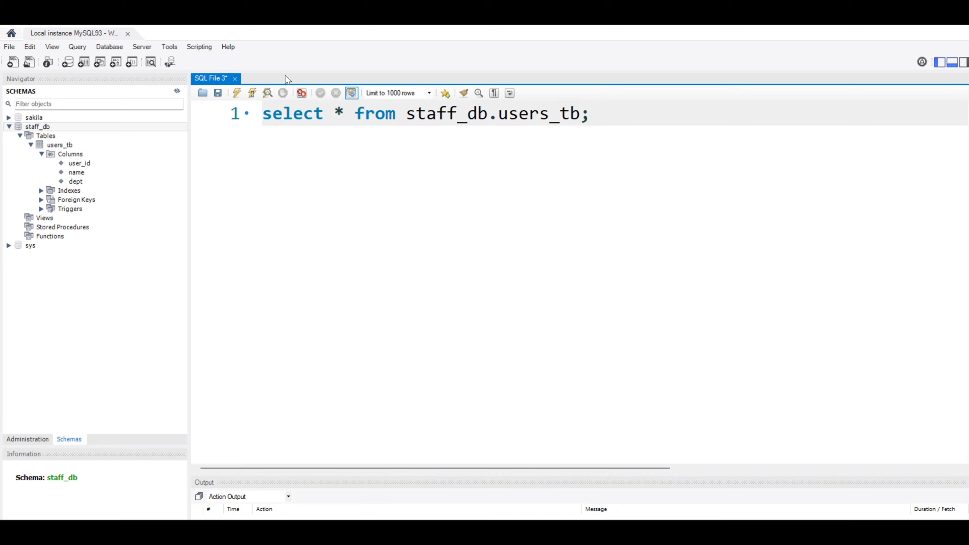
click(237, 94)
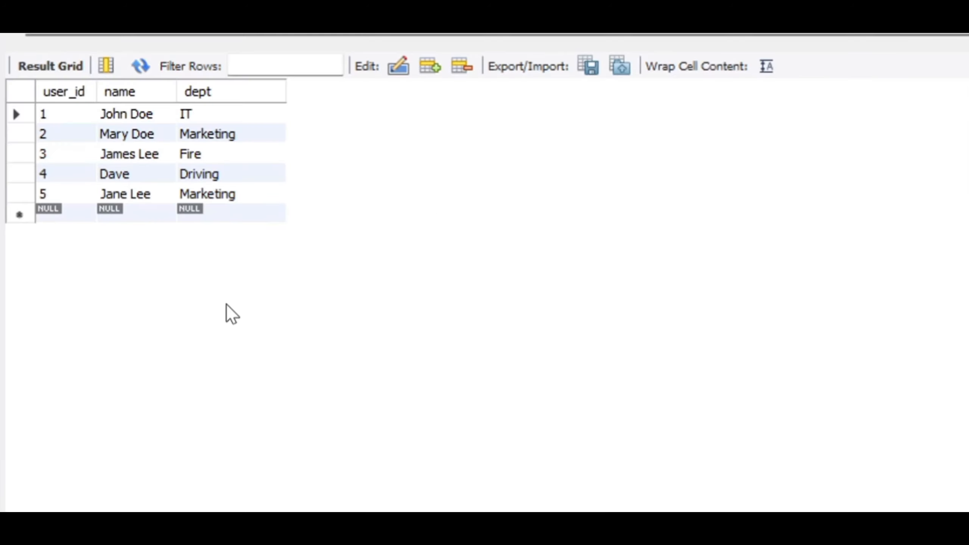